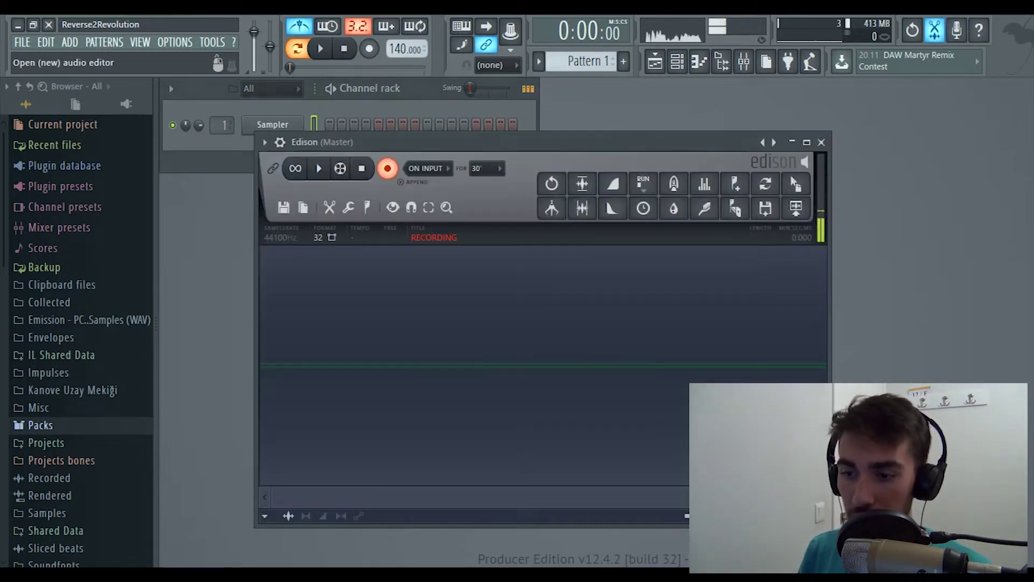
# Close the Edison audio editor
pyautogui.click(957, 30)
pyautogui.click(821, 142)
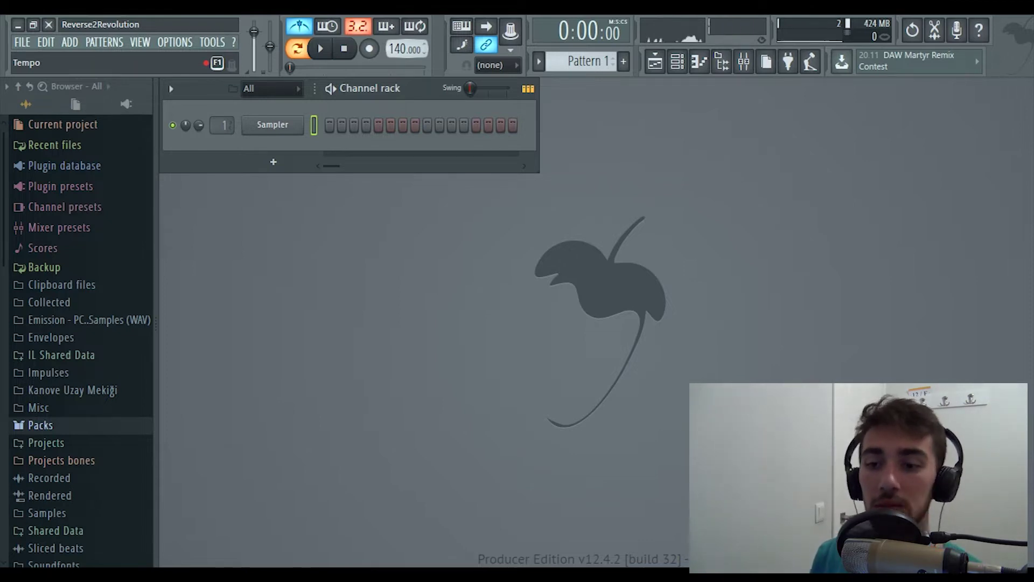
pyautogui.moveTo(405, 49); pyautogui.dragTo(405, 44)
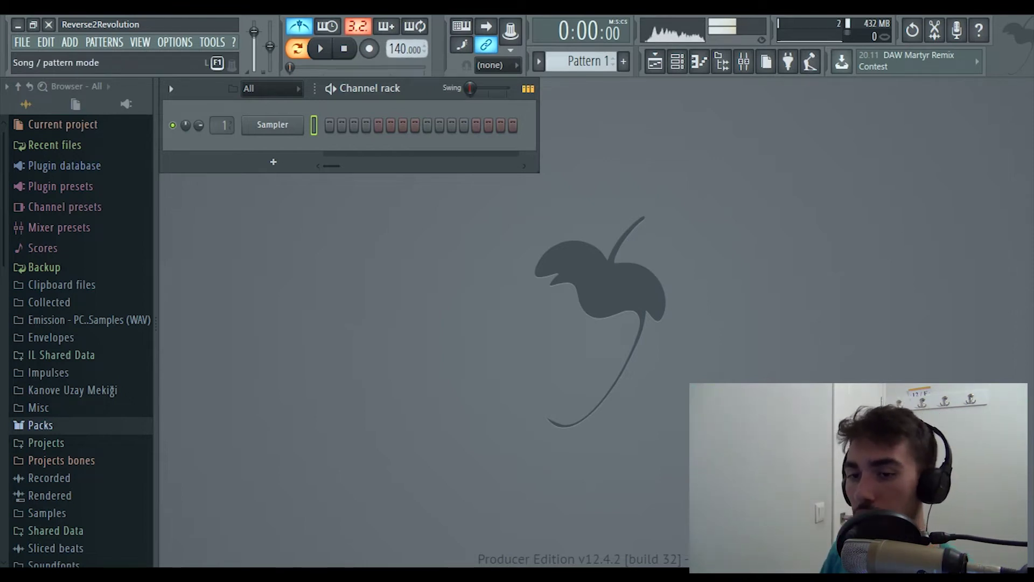
# Toggle the metronome off and on repeatedly, leaving it enabled
pyautogui.click(299, 26)
pyautogui.click(299, 26)
pyautogui.click(299, 26)
pyautogui.click(299, 26)
pyautogui.click(299, 26)
pyautogui.click(299, 26)
pyautogui.click(299, 25)
pyautogui.click(299, 26)
pyautogui.click(299, 26)
pyautogui.click(299, 26)
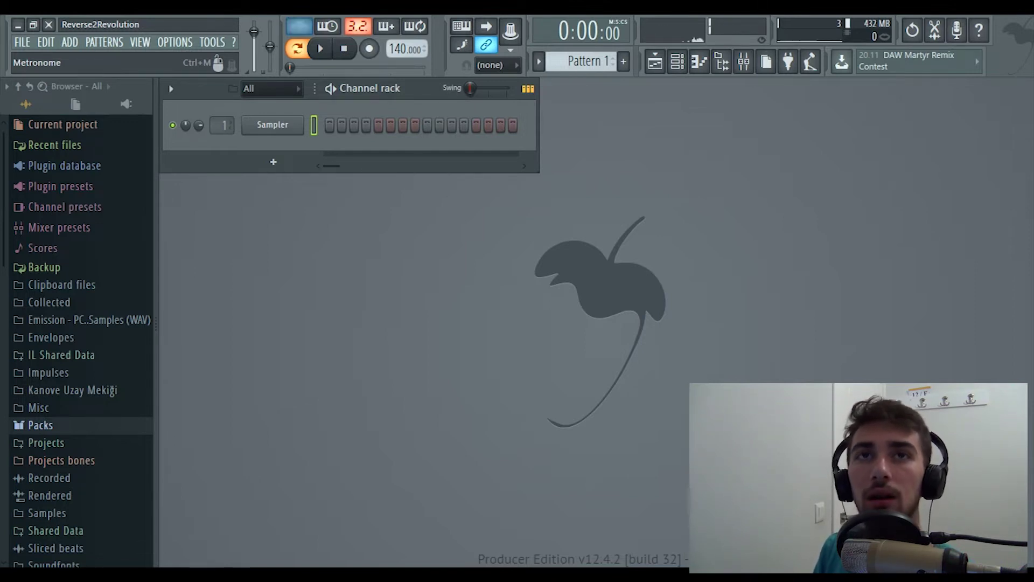
pyautogui.click(299, 26)
pyautogui.click(299, 26)
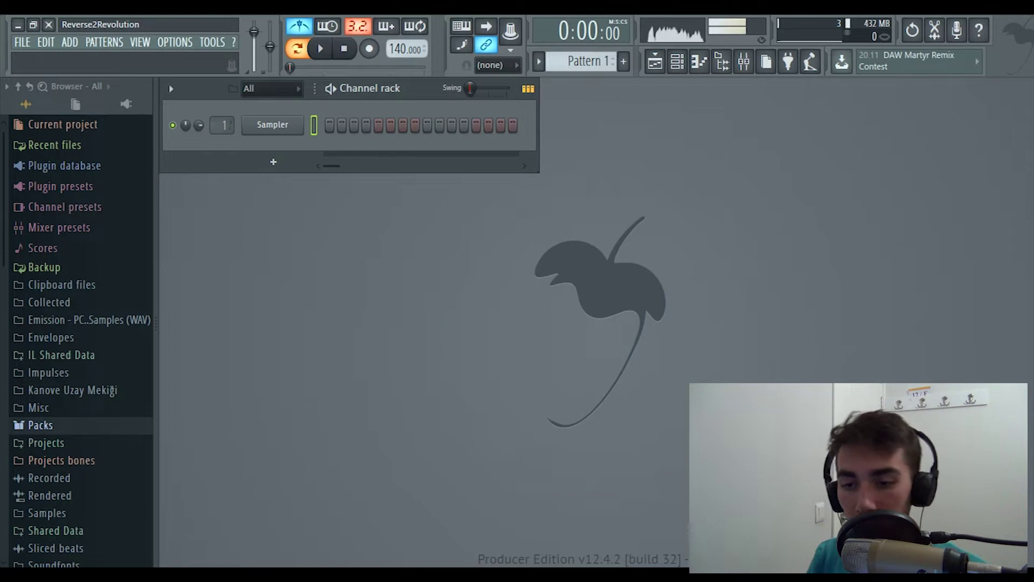
# Start playback with the metronome running, lower the tempo to 94 BPM, and briefly open and close the Edison audio editor
pyautogui.press('space')
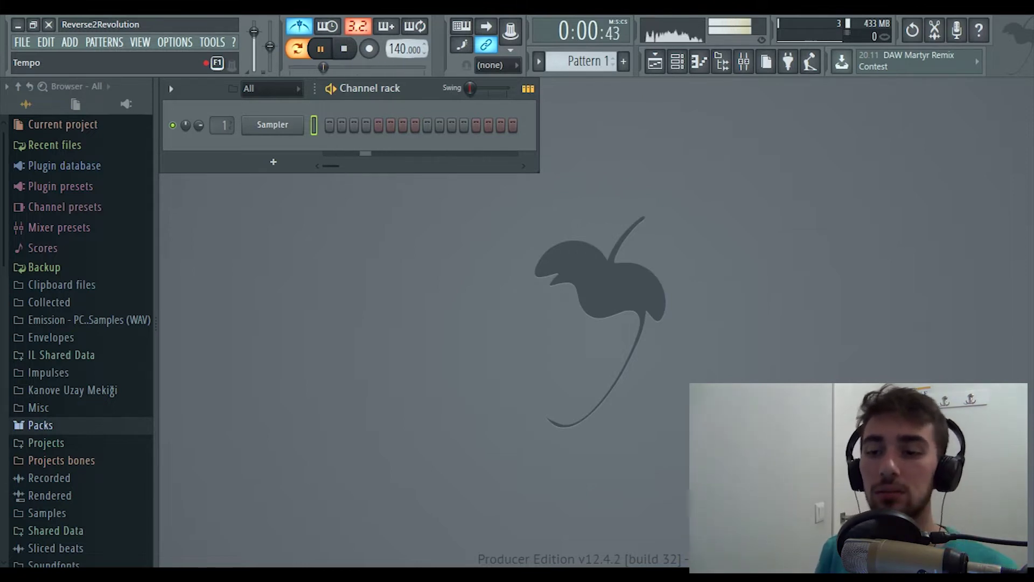
pyautogui.moveTo(404, 49); pyautogui.dragTo(404, 74)
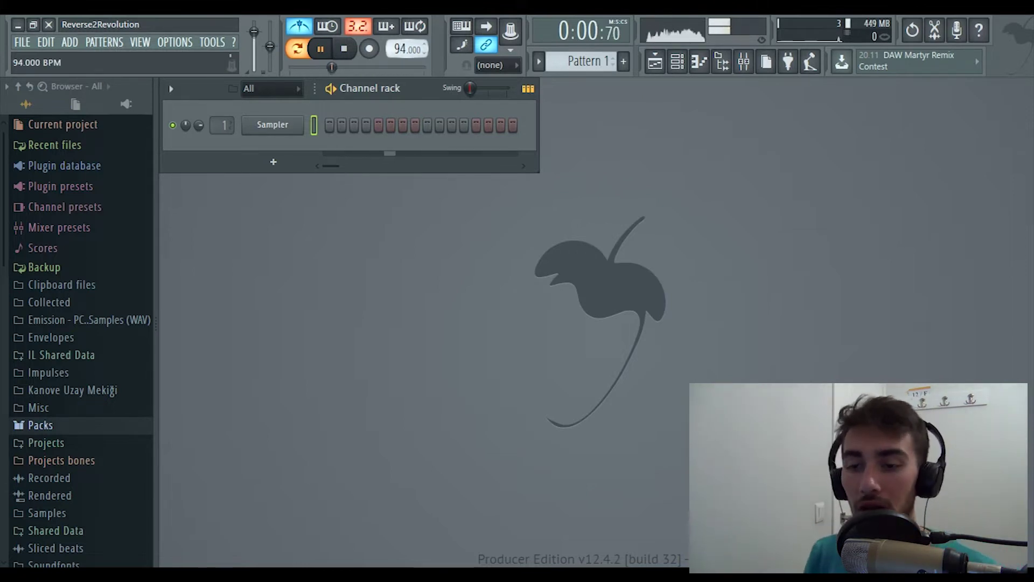
pyautogui.click(934, 30)
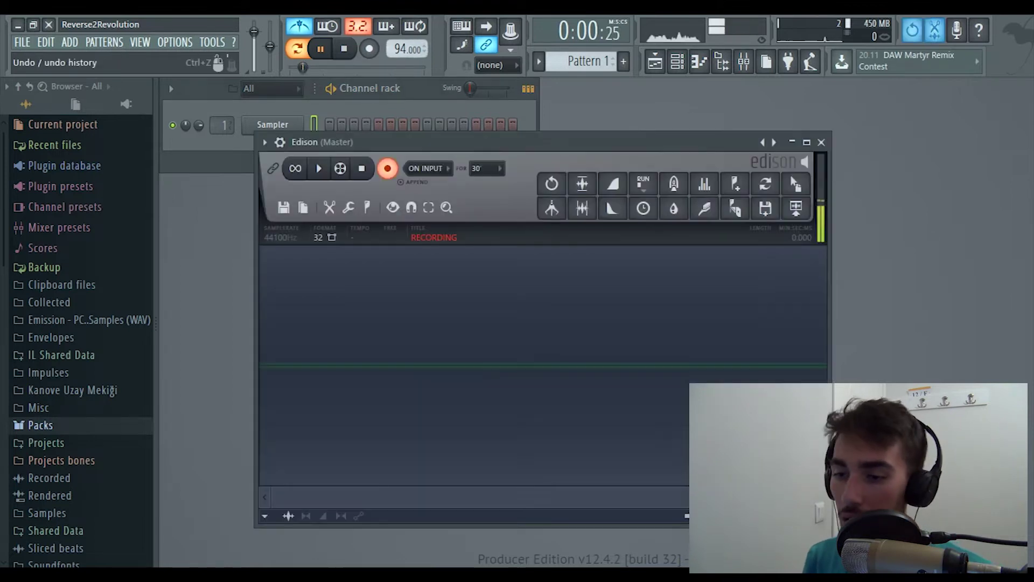
pyautogui.click(822, 142)
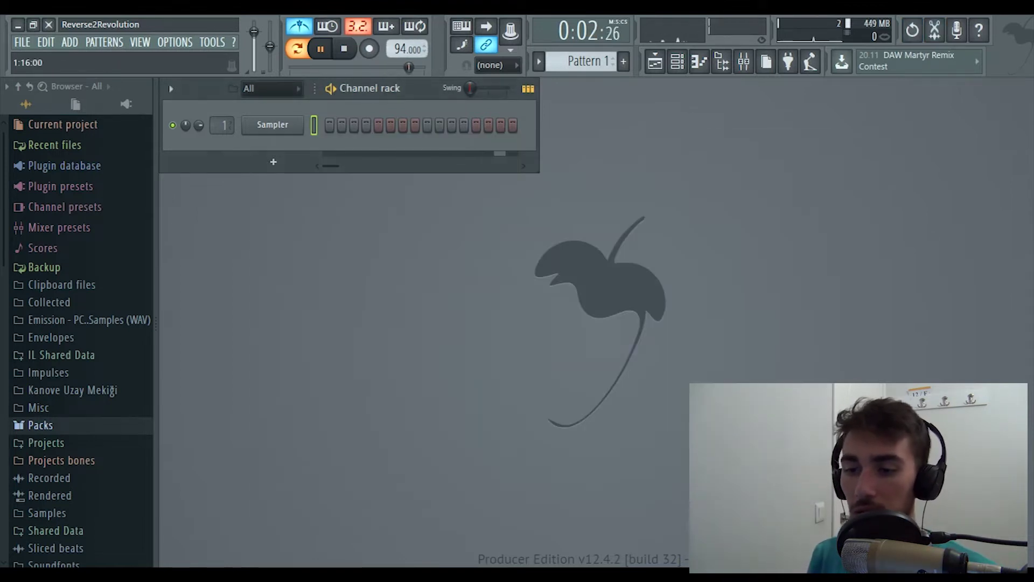
# Set the project tempo to 100 BPM, stop playback and turn the metronome off
pyautogui.moveTo(407, 49)
pyautogui.mouseDown()
pyautogui.moveTo(407, 0)
pyautogui.moveTo(407, 65)
pyautogui.moveTo(402, 42)
pyautogui.mouseUp()
pyautogui.rightClick(401, 55)
pyautogui.click(559, 116)
pyautogui.press('space')
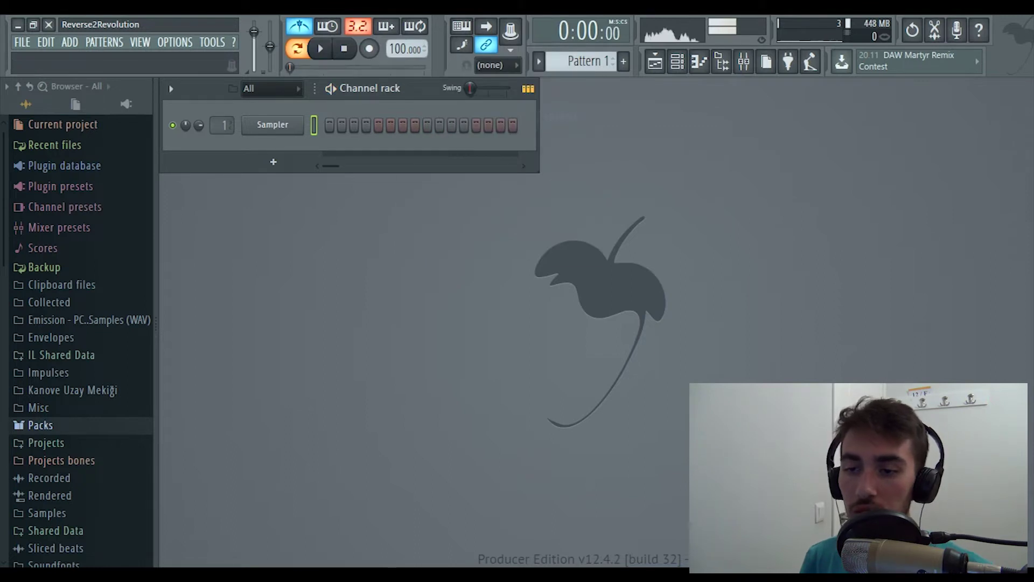
pyautogui.click(299, 26)
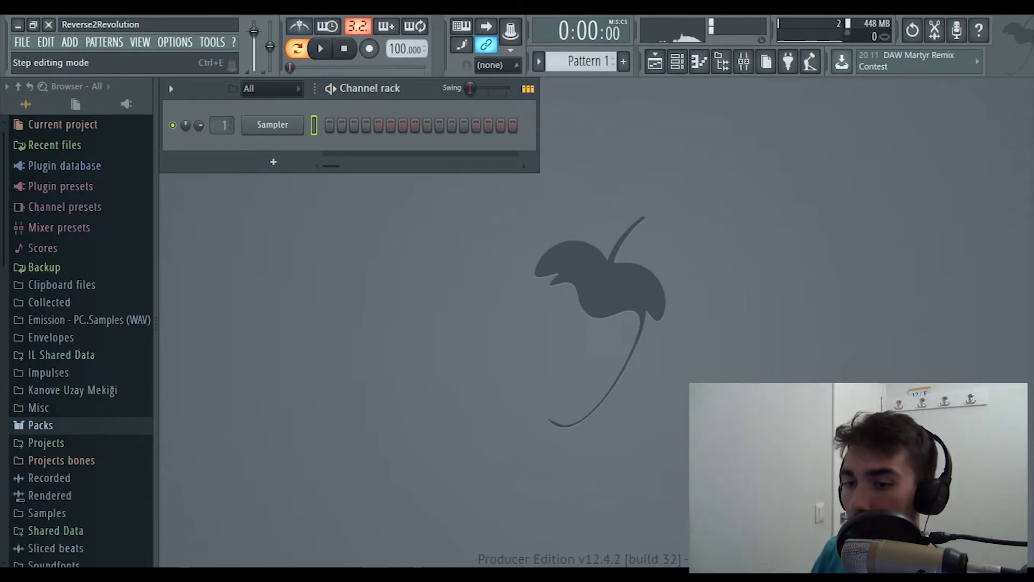
pyautogui.click(461, 26)
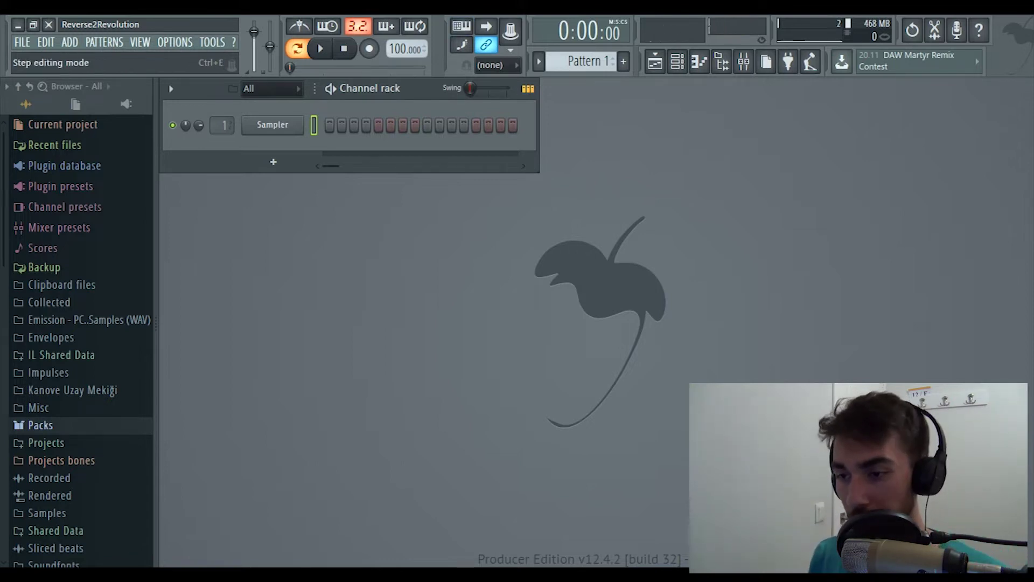
# Browse the Kicks folder of the Drums pack, audition kick samples such as 22in Kick, and collapse the folder
pyautogui.scroll(2, 580, 61)
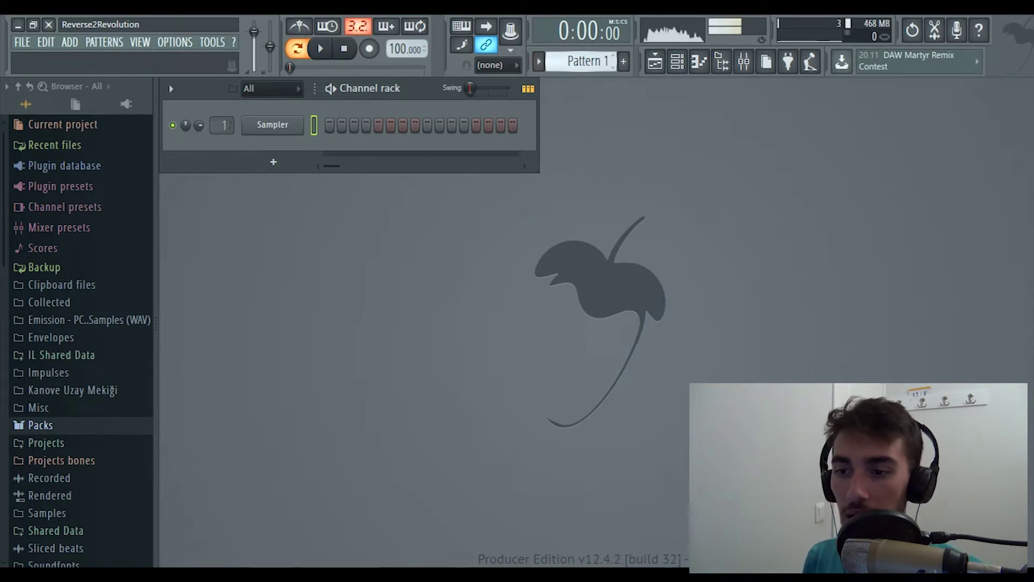
pyautogui.click(40, 425)
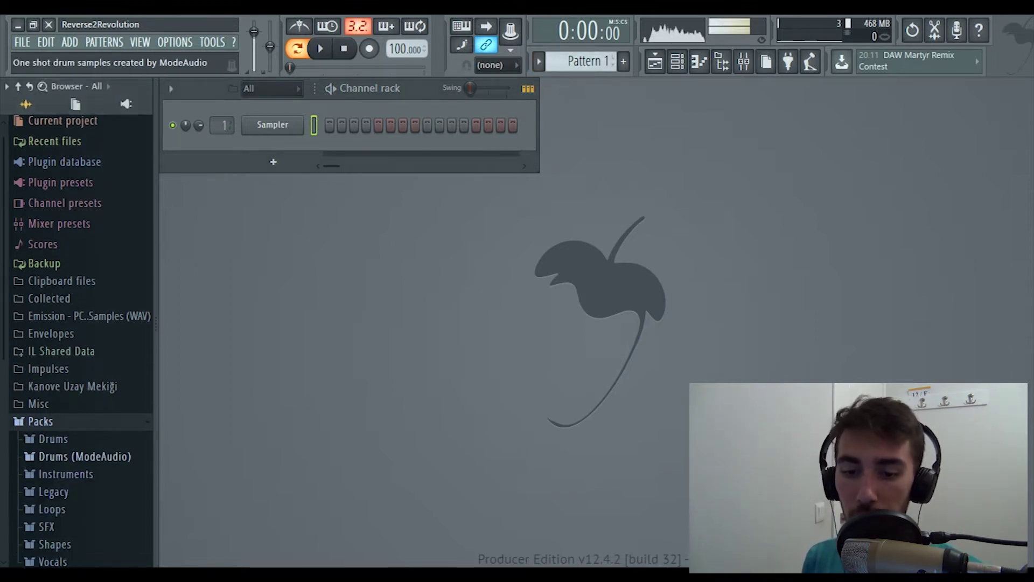
pyautogui.click(53, 246)
pyautogui.click(59, 295)
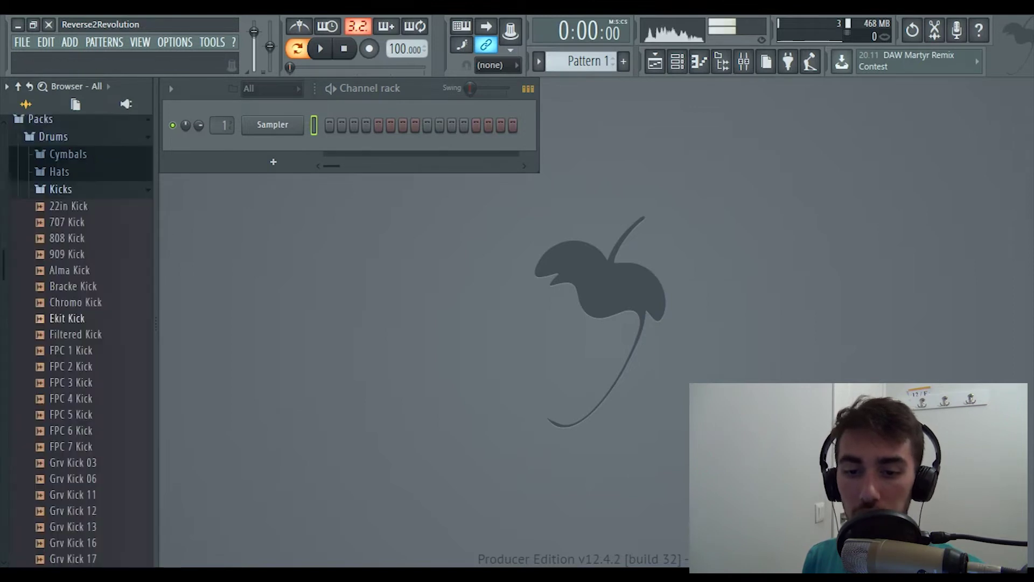
pyautogui.click(82, 270)
pyautogui.moveTo(83, 270); pyautogui.dragTo(145, 213)
pyautogui.click(69, 238)
pyautogui.click(74, 174)
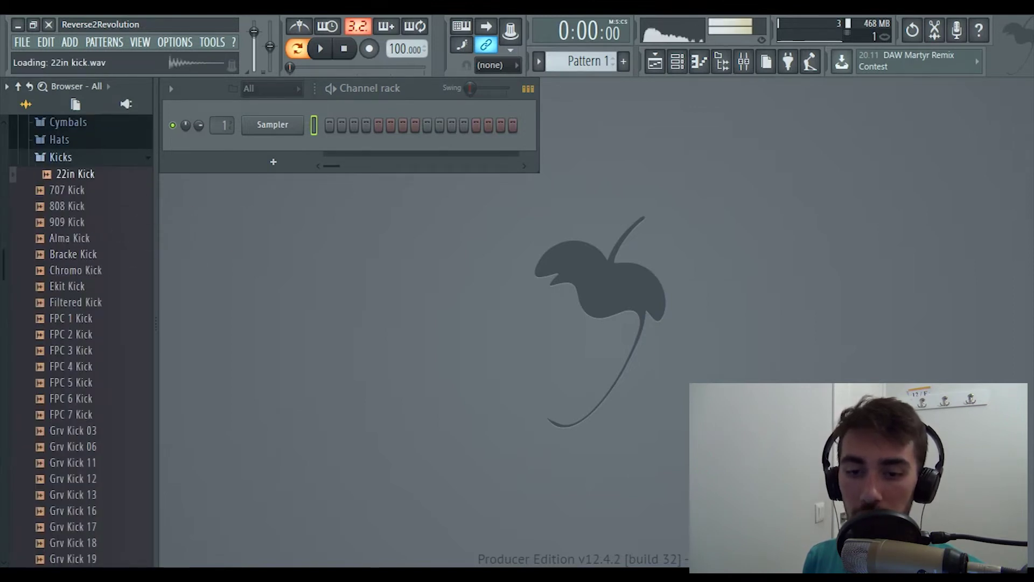
pyautogui.click(60, 157)
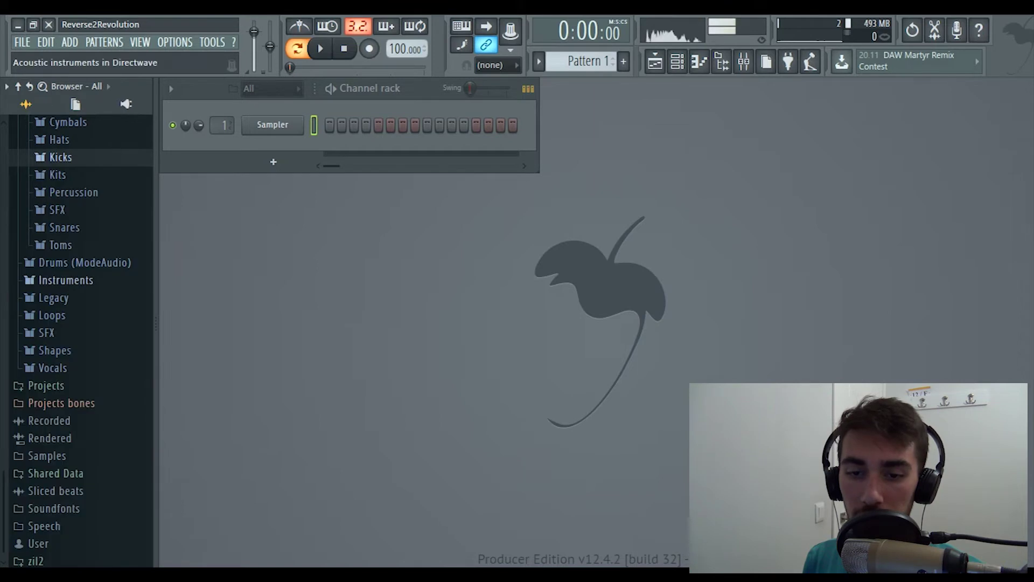
# Add the HIP_Snare_6 and HIP_Kick_6 samples from the Legacy drum pack to the channel rack
pyautogui.scroll(3, 66, 264)
pyautogui.scroll(3, 66, 264)
pyautogui.click(53, 296)
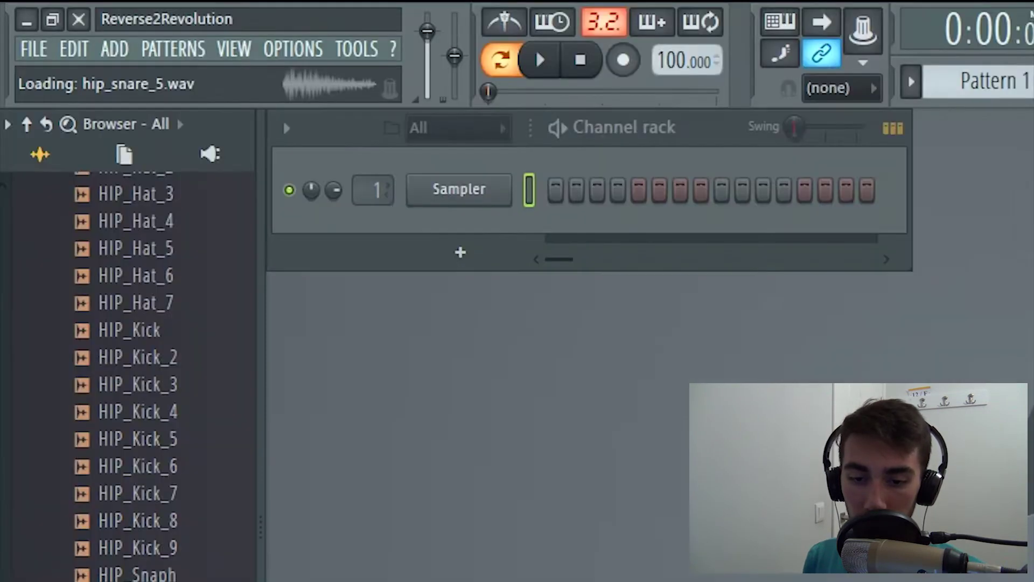
pyautogui.moveTo(143, 581); pyautogui.dragTo(447, 258)
pyautogui.moveTo(149, 484); pyautogui.dragTo(468, 290)
# Add the HIP_Hat_6 sample from the Legacy drum pack to the channel rack
pyautogui.scroll(10, 118, 474)
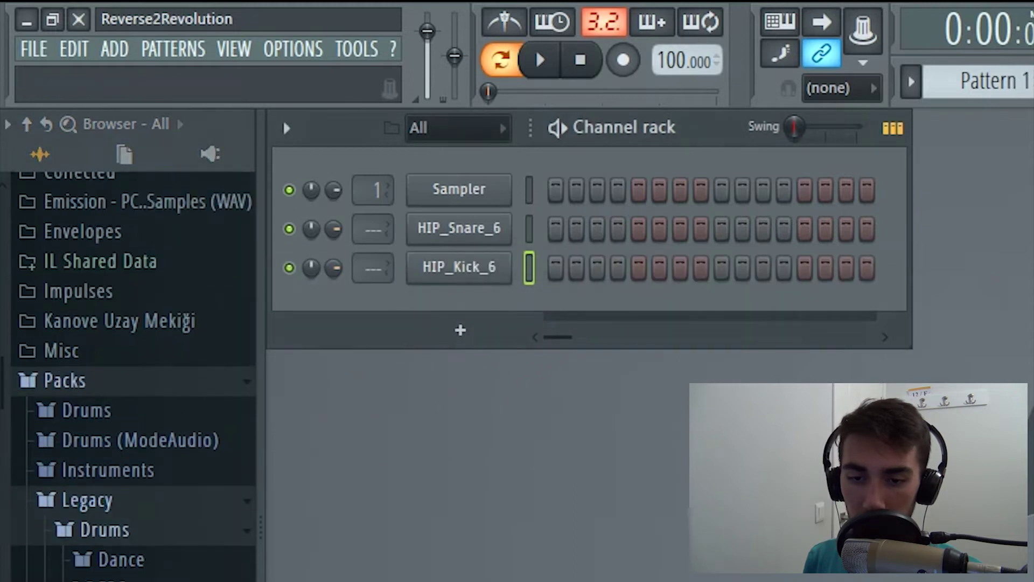
pyautogui.click(136, 239)
pyautogui.click(142, 581)
pyautogui.moveTo(142, 581); pyautogui.dragTo(172, 581)
pyautogui.moveTo(410, 444); pyautogui.dragTo(415, 372)
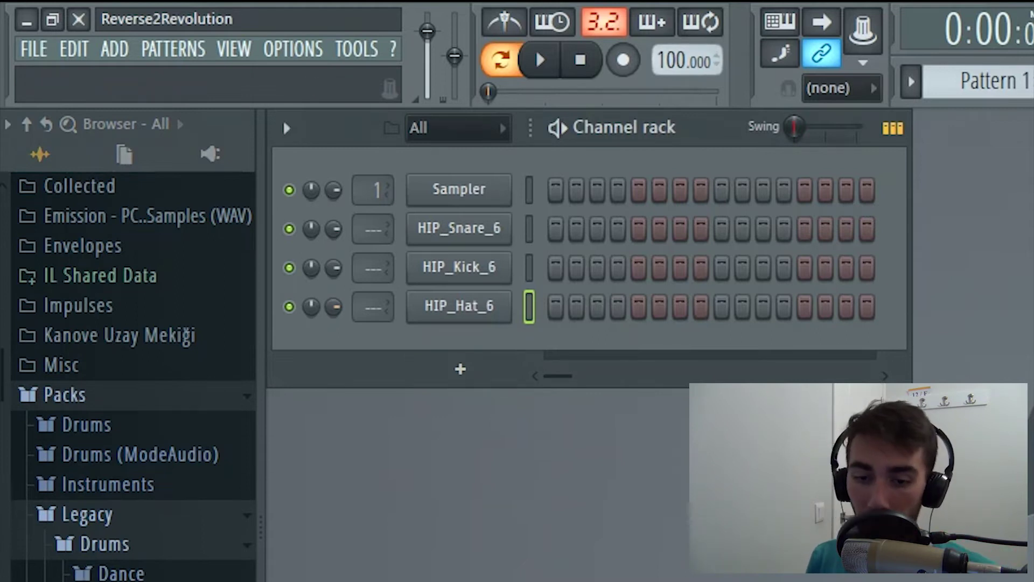
# Collapse the Legacy pack in the browser and delete the default Sampler channel from the channel rack
pyautogui.click(105, 544)
pyautogui.click(87, 514)
pyautogui.moveTo(991, 82)
pyautogui.mouseDown()
pyautogui.moveTo(991, 50)
pyautogui.moveTo(992, 81)
pyautogui.mouseUp()
pyautogui.rightClick(509, 181)
pyautogui.click(560, 438)
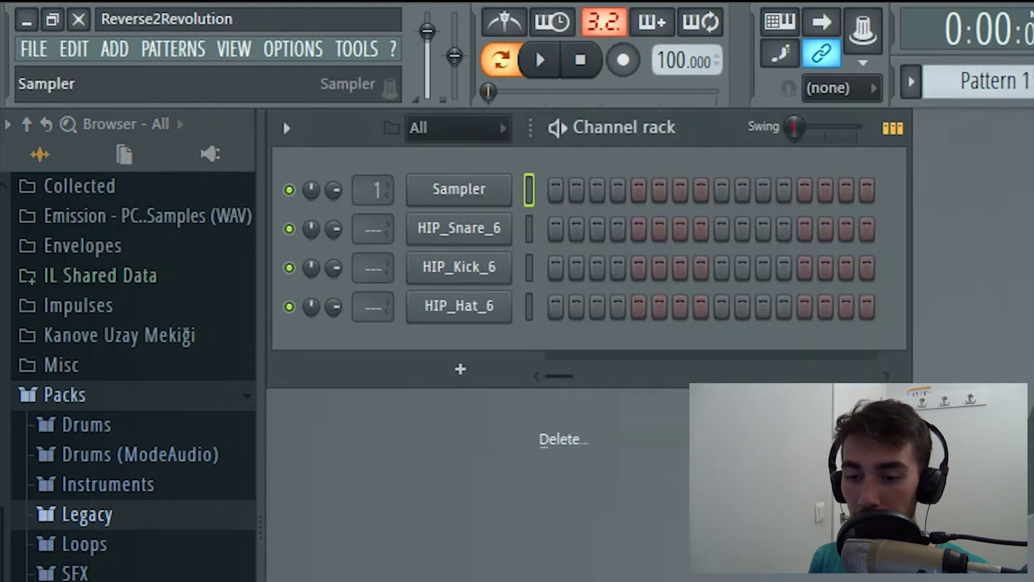
pyautogui.press('Return')
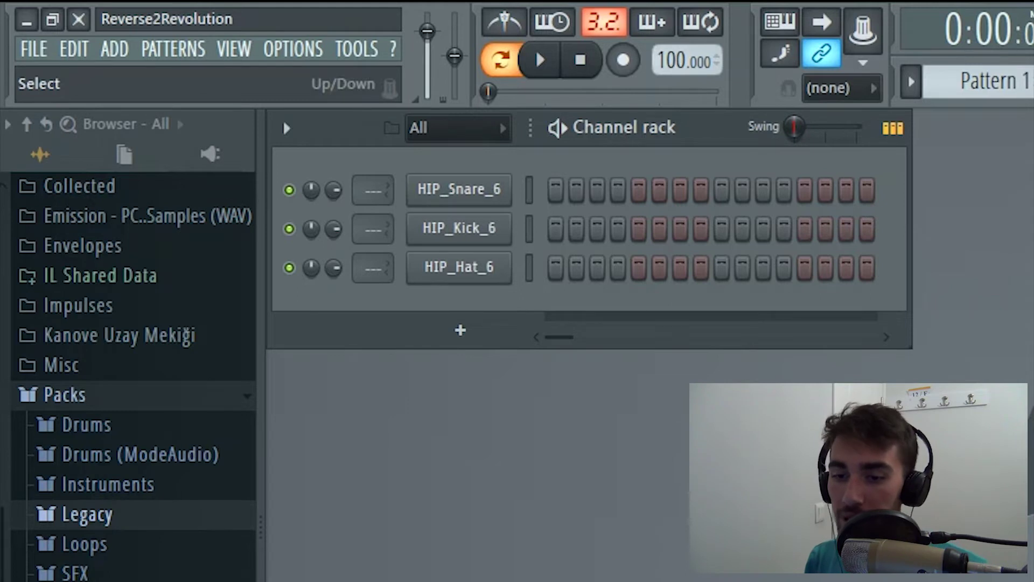
# Place trial snare hits on steps 1, 5, 6, 11 and 12 of the HIP_Snare_6 row and remove them again
pyautogui.click(556, 190)
pyautogui.click(638, 190)
pyautogui.click(659, 190)
pyautogui.click(763, 189)
pyautogui.click(784, 189)
pyautogui.rightClick(784, 190)
pyautogui.rightClick(762, 190)
pyautogui.rightClick(660, 189)
pyautogui.rightClick(638, 189)
pyautogui.rightClick(556, 190)
# Draw another trial rhythm in the HIP_Snare_6 row and replace it with hits on steps 5 and 13 only
pyautogui.moveTo(556, 190); pyautogui.dragTo(784, 189)
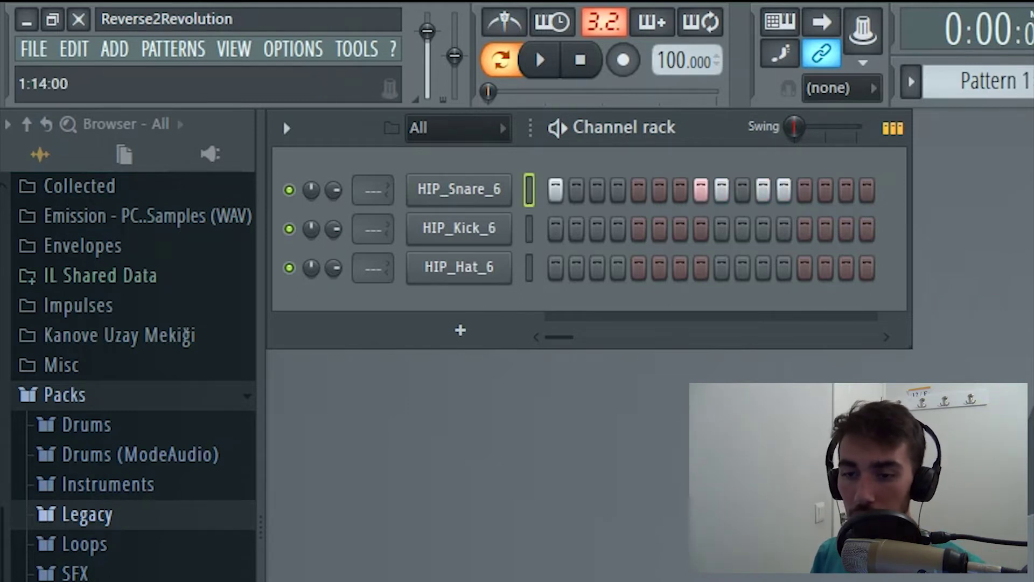
pyautogui.rightClick(784, 189)
pyautogui.rightClick(763, 190)
pyautogui.rightClick(722, 189)
pyautogui.rightClick(701, 189)
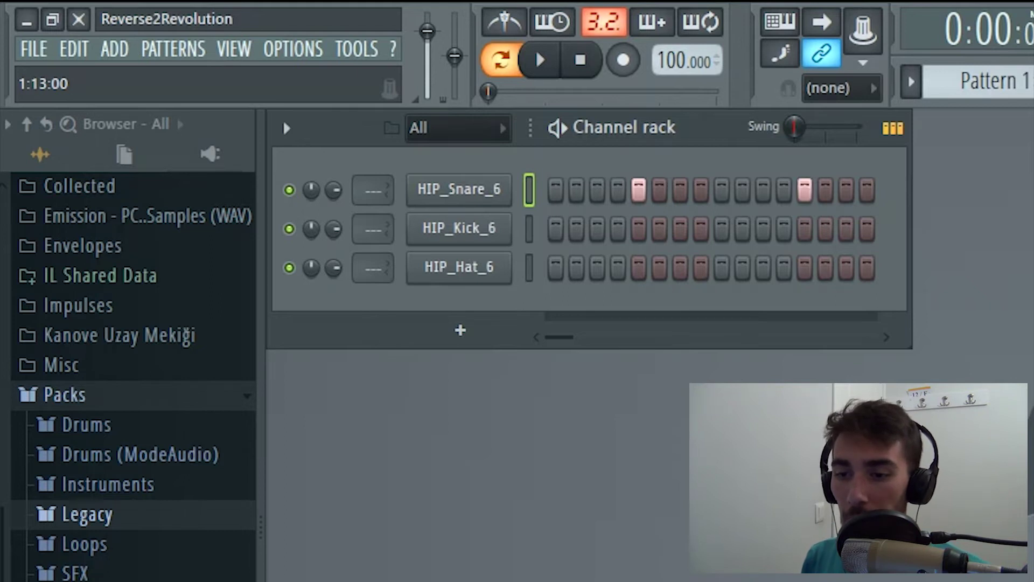
# Set the tempo to 90 BPM and fill the HIP_Hat_6 row with a hit on every second step
pyautogui.moveTo(677, 60); pyautogui.dragTo(677, 71)
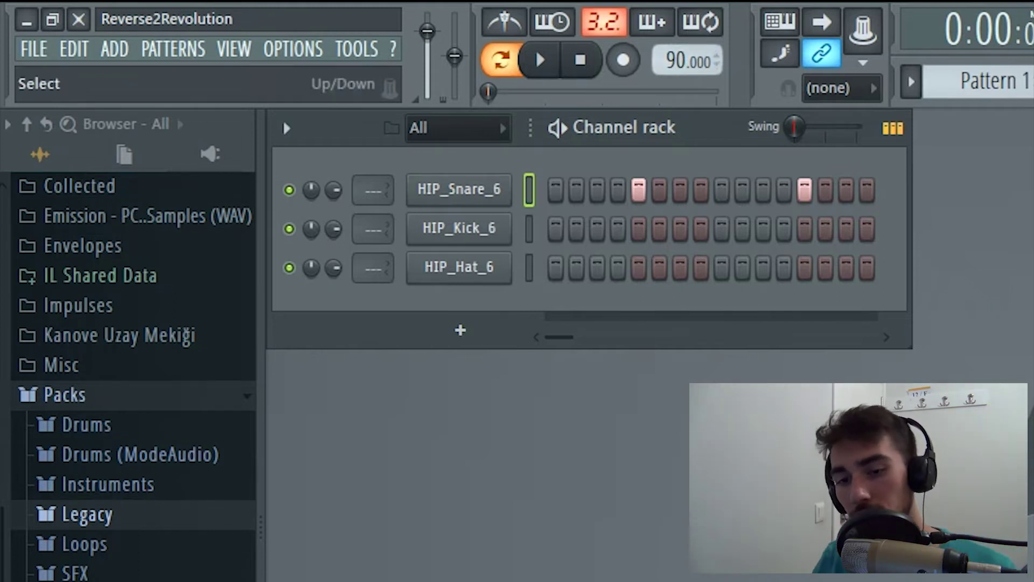
pyautogui.rightClick(525, 264)
pyautogui.click(762, 349)
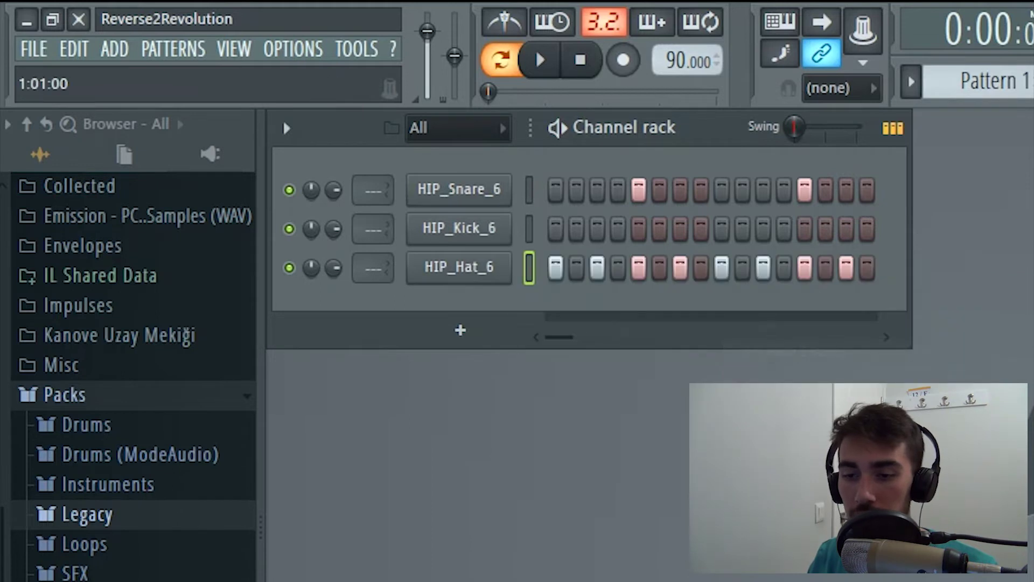
# Place kicks on steps 1, 4, 7 and 11, add snare hits on steps 8 and 10, and play the pattern
pyautogui.click(556, 229)
pyautogui.click(680, 228)
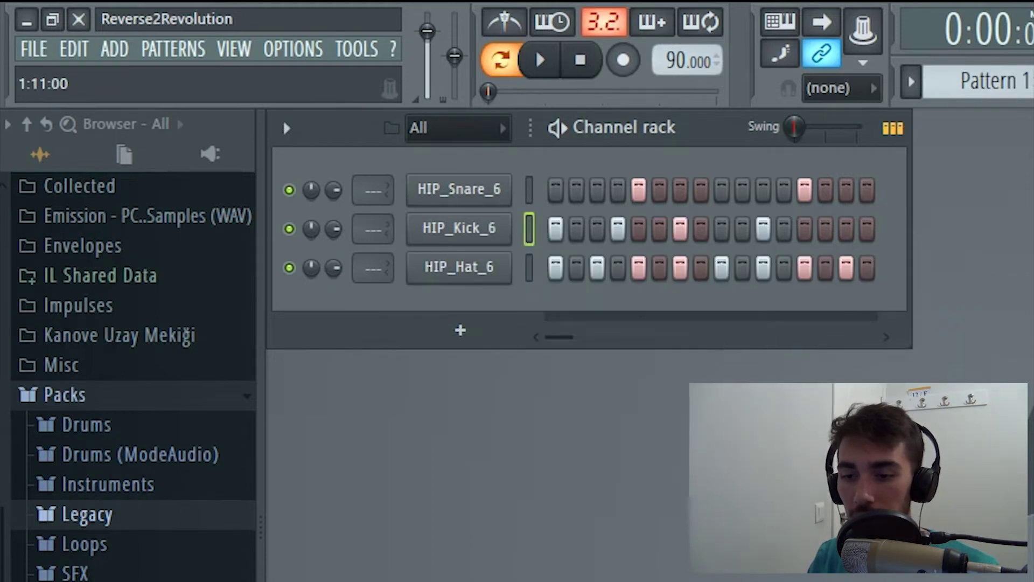
pyautogui.click(701, 190)
pyautogui.click(742, 189)
pyautogui.press('space')
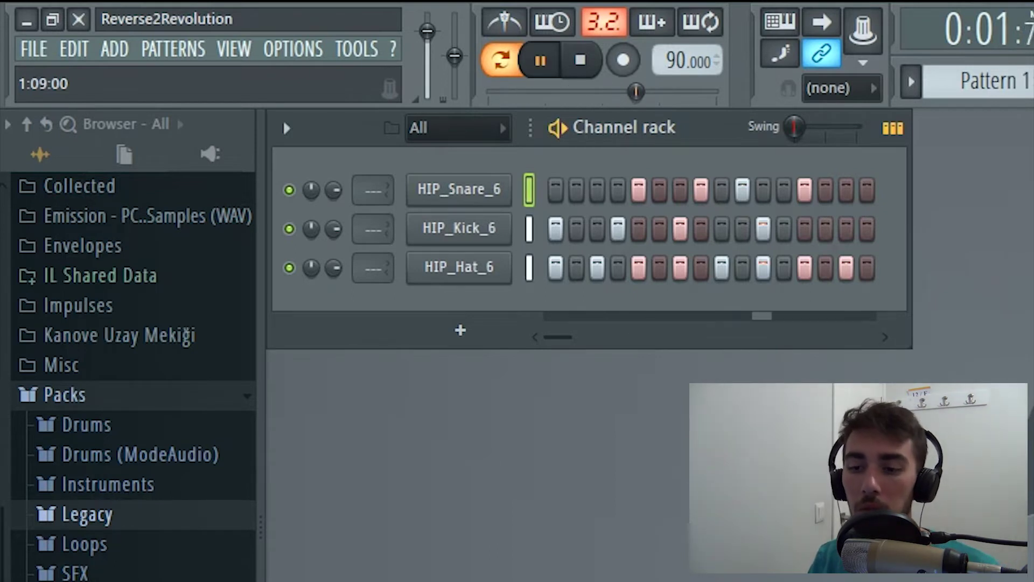
# Remove the snare hits from steps 8 and 10, add a kick on step 15, and stop playback
pyautogui.rightClick(701, 189)
pyautogui.rightClick(742, 189)
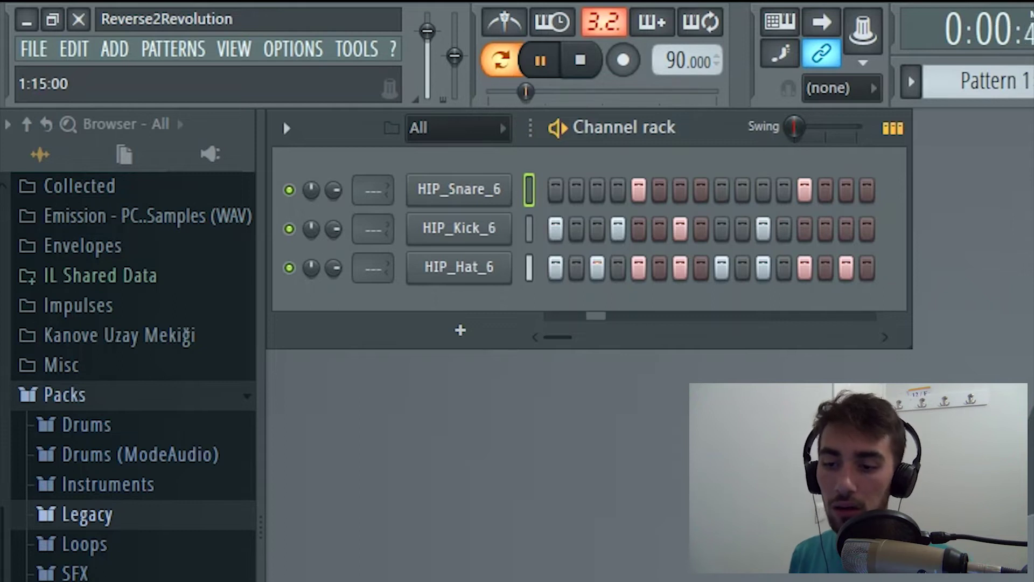
pyautogui.click(846, 229)
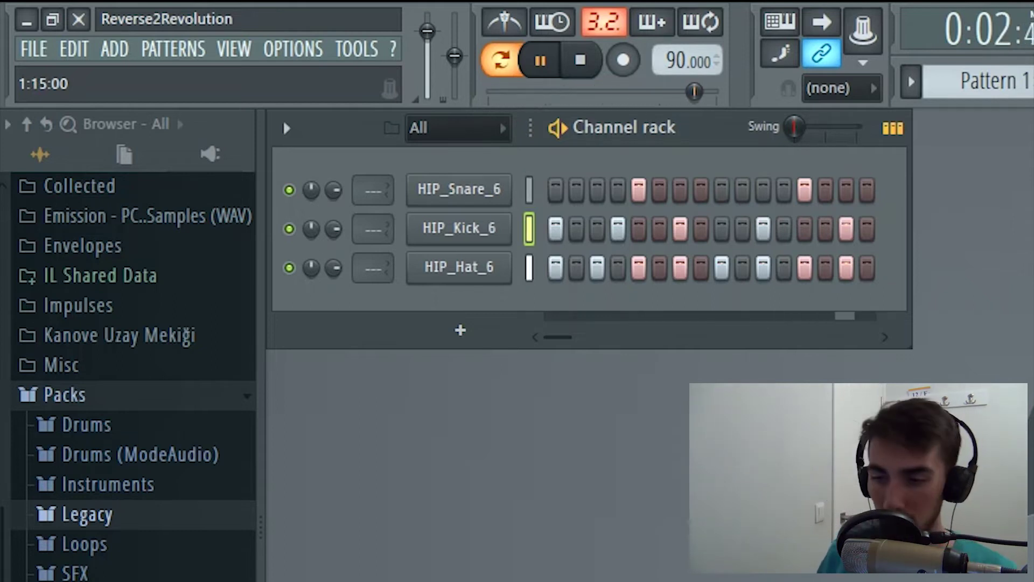
pyautogui.press('space')
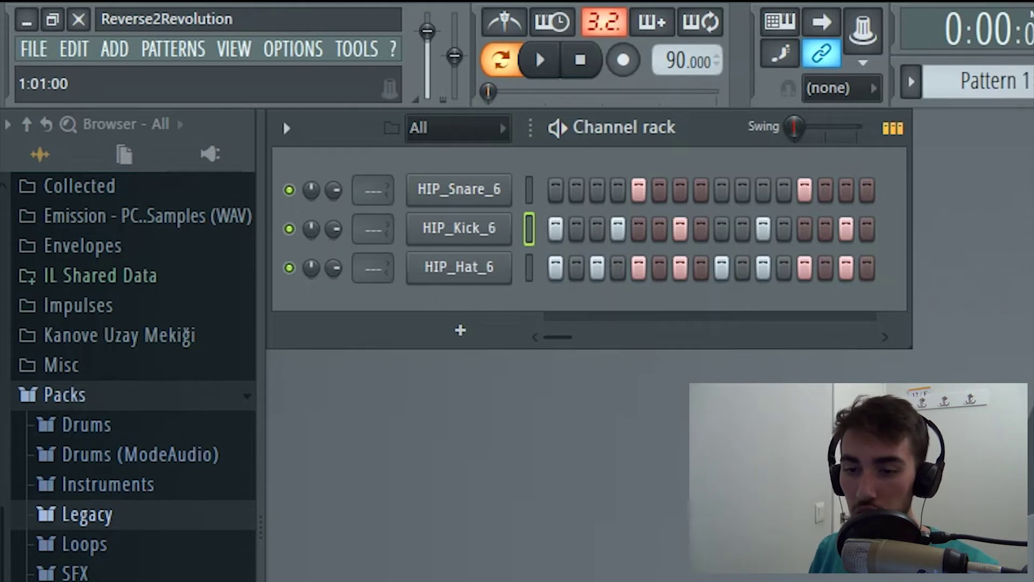
# Clear all hits from the HIP_Kick_6 and HIP_Snare_6 rows of Pattern 1, leaving only the hats
pyautogui.moveTo(555, 229); pyautogui.dragTo(866, 229)
pyautogui.moveTo(805, 190); pyautogui.dragTo(576, 189)
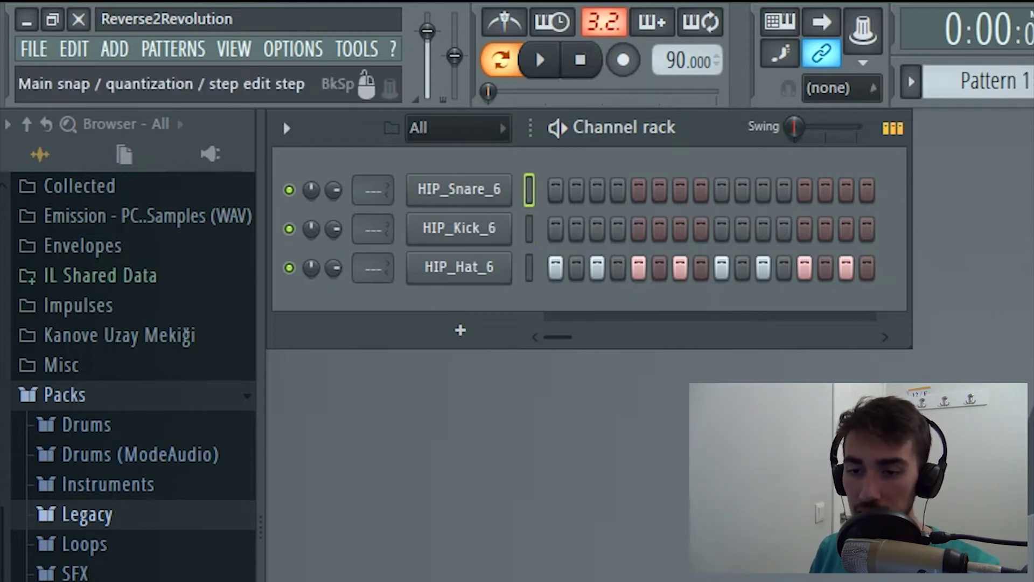
pyautogui.rightClick(954, 75)
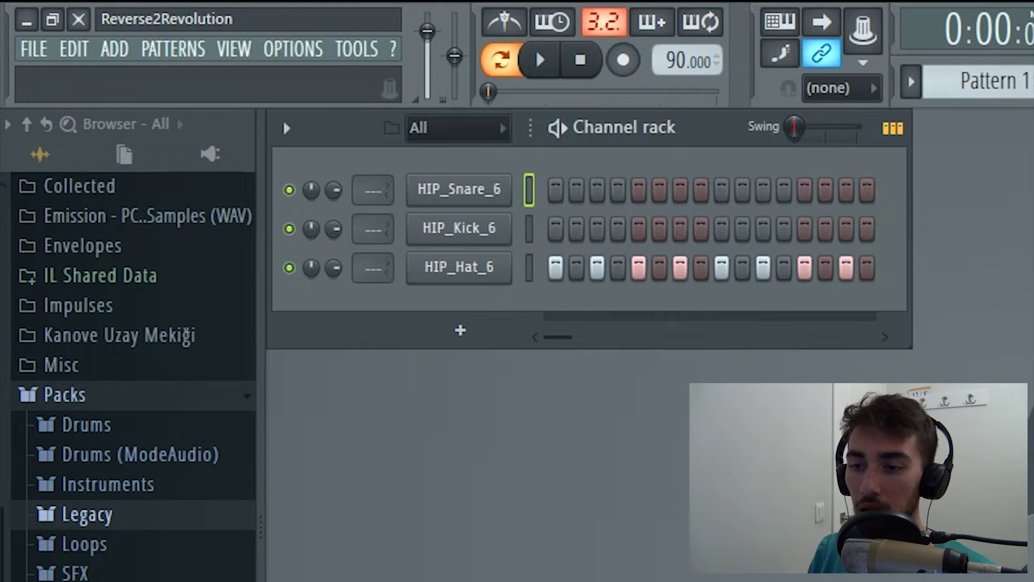
# Place snare hits on steps 5 and 13 in Pattern 2 and kicks on steps 1, 4, 7, 11 and 15 in Pattern 3
pyautogui.click(1030, 81)
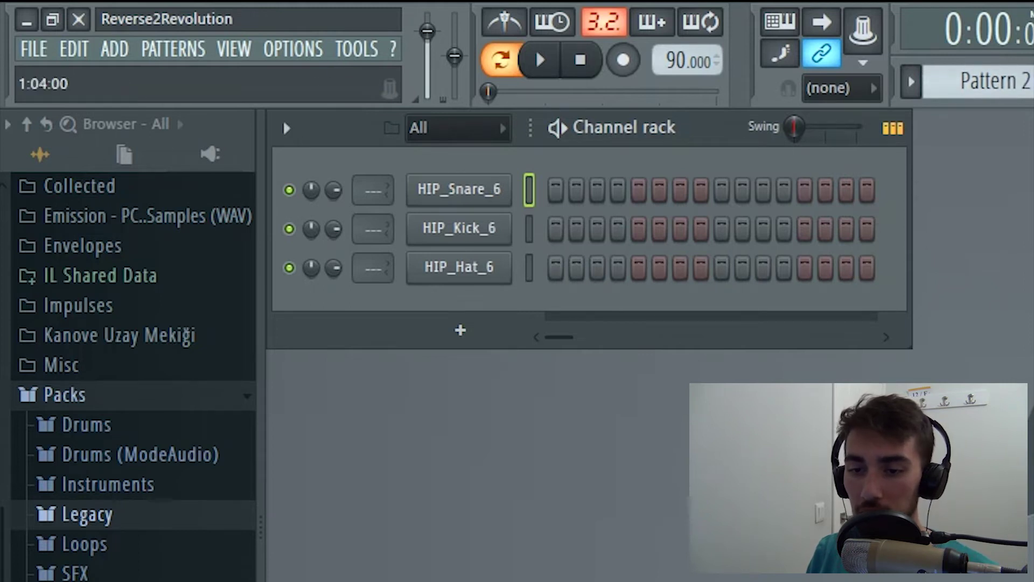
pyautogui.click(1030, 82)
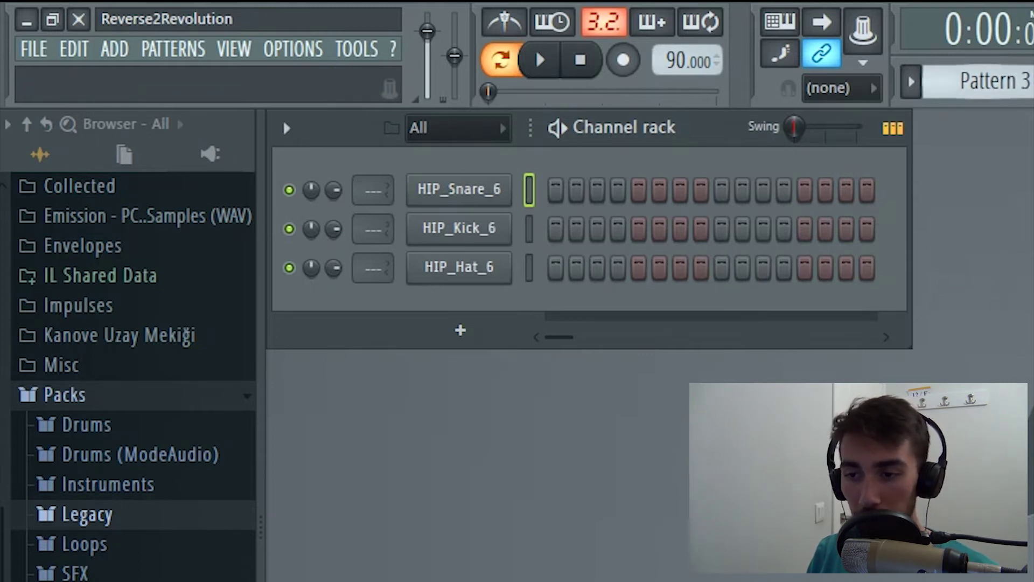
pyautogui.click(556, 229)
pyautogui.click(618, 228)
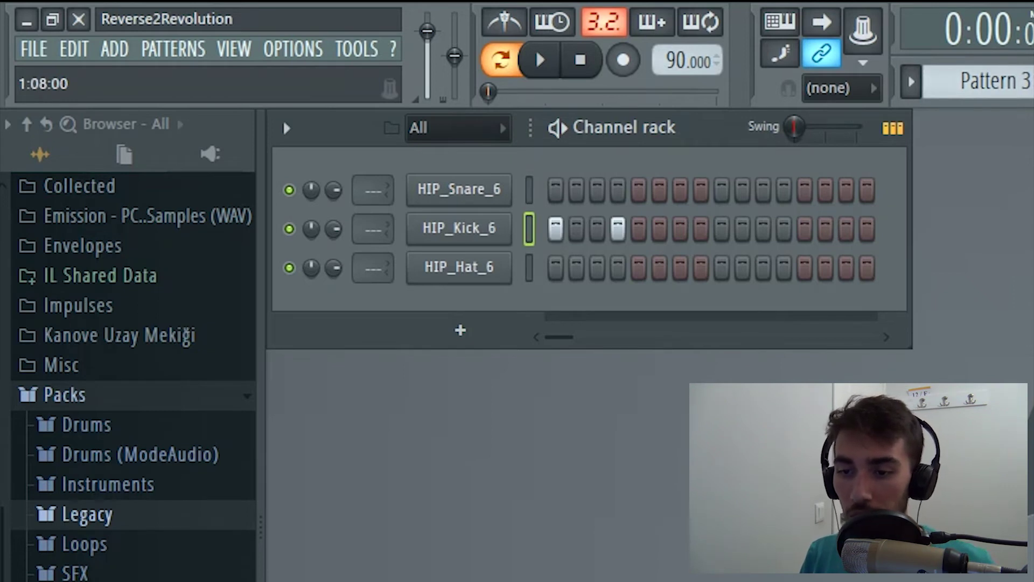
pyautogui.click(681, 229)
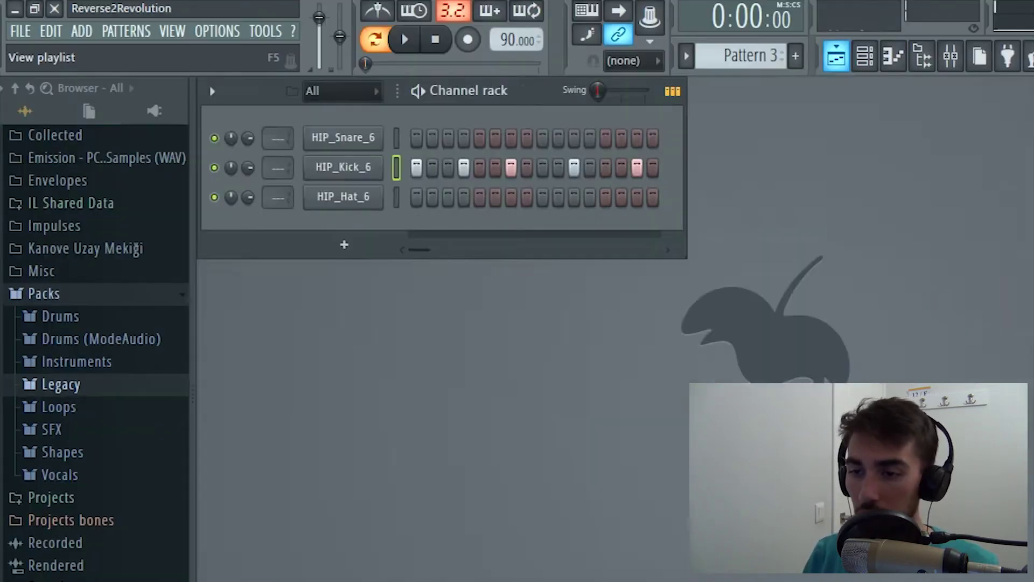
# Fill bars 1 to 4 of the playlist with Pattern 1 on Track 1, Pattern 2 on Track 2 and Pattern 3 on Track 3
pyautogui.click(837, 56)
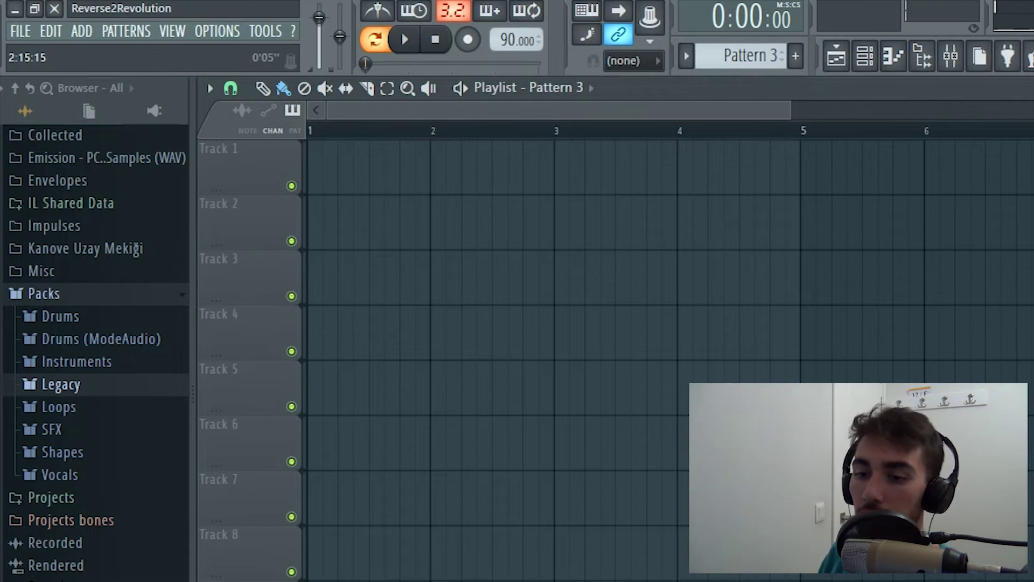
pyautogui.scroll(-2, 746, 56)
pyautogui.moveTo(362, 167); pyautogui.dragTo(313, 167)
pyautogui.moveTo(574, 167)
pyautogui.mouseDown()
pyautogui.moveTo(813, 167)
pyautogui.moveTo(635, 167)
pyautogui.mouseUp()
pyautogui.moveTo(700, 167)
pyautogui.mouseDown()
pyautogui.moveTo(671, 167)
pyautogui.moveTo(686, 167)
pyautogui.mouseUp()
pyautogui.scroll(-1, 746, 56)
pyautogui.moveTo(680, 220); pyautogui.dragTo(348, 220)
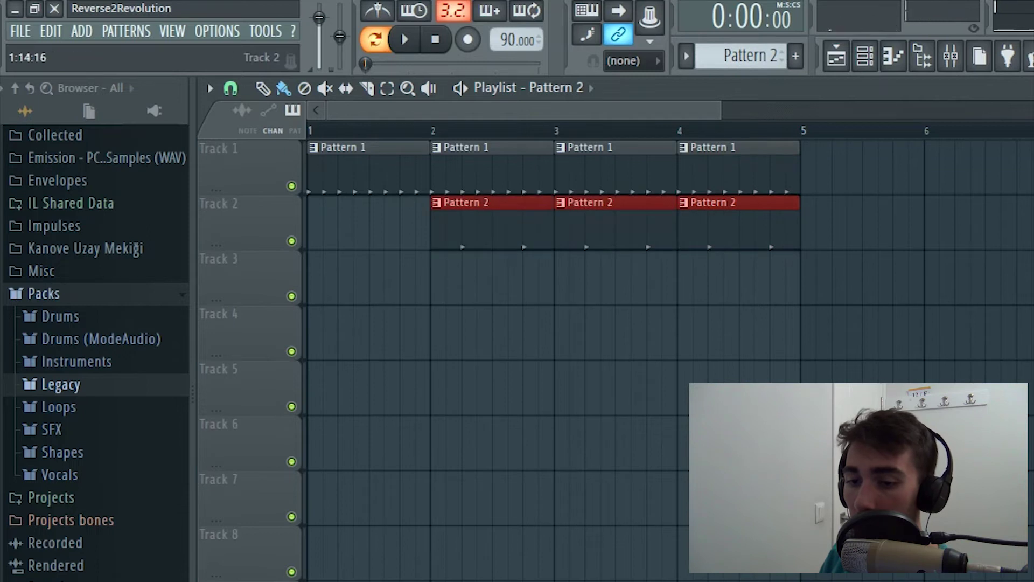
pyautogui.moveTo(415, 220); pyautogui.dragTo(324, 221)
pyautogui.scroll(-1, 746, 56)
pyautogui.moveTo(754, 276); pyautogui.dragTo(323, 276)
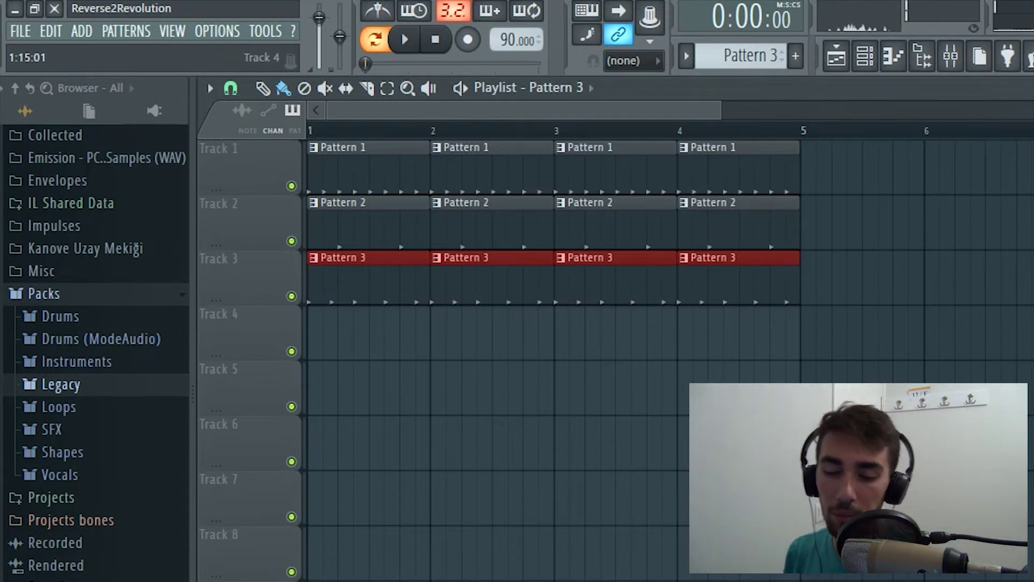
# Play Pattern 3 in pattern mode and stop playback
pyautogui.click(1032, 56)
pyautogui.press('Escape')
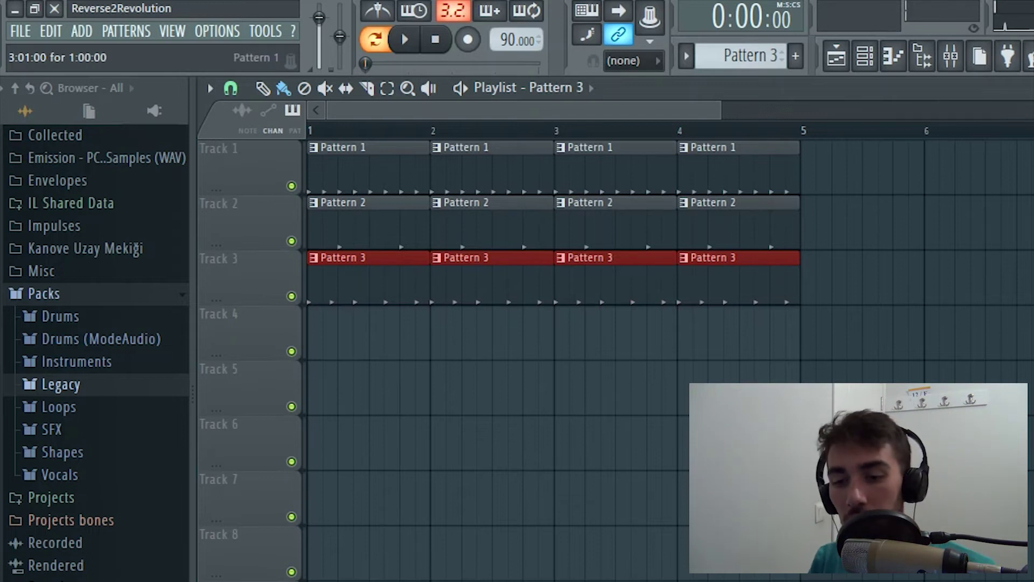
pyautogui.press('space')
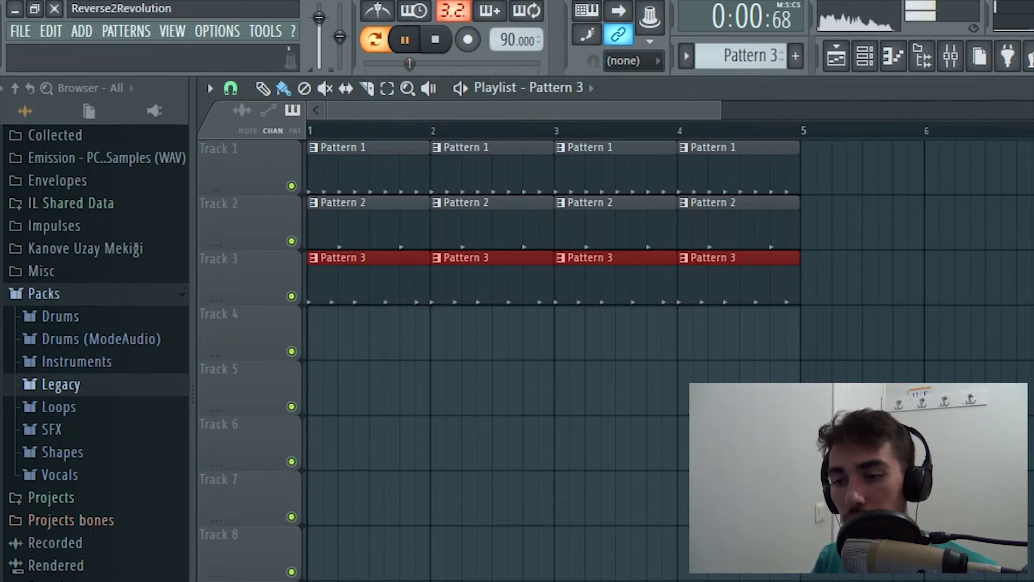
pyautogui.press('space')
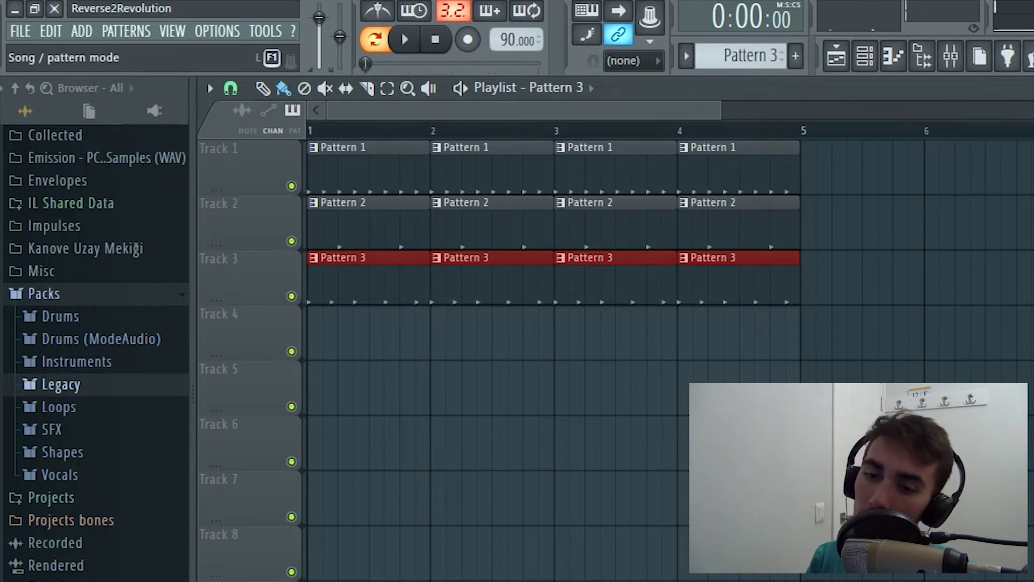
# Switch playback to song mode and play the three-track playlist arrangement
pyautogui.press('F5')
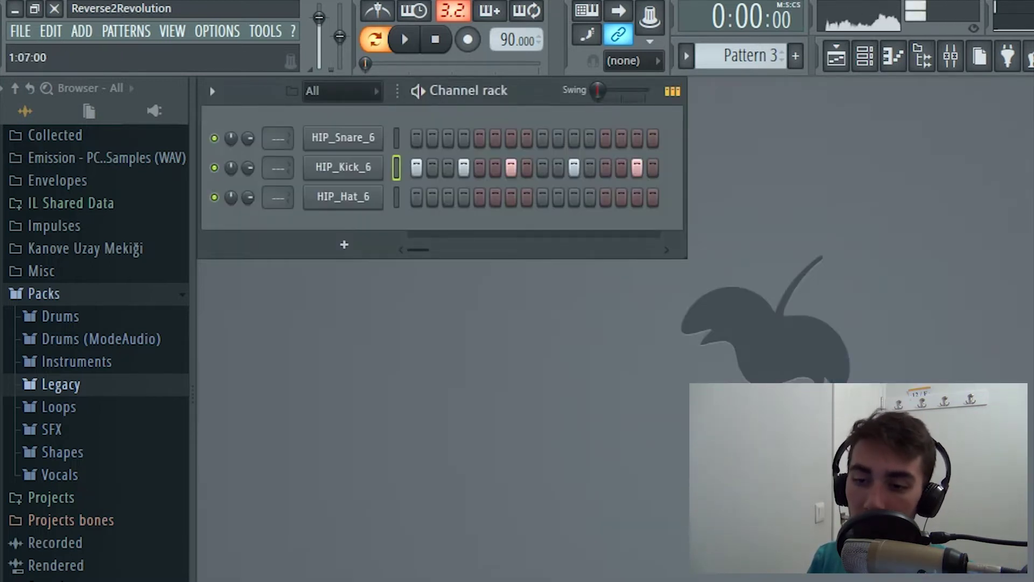
pyautogui.click(836, 56)
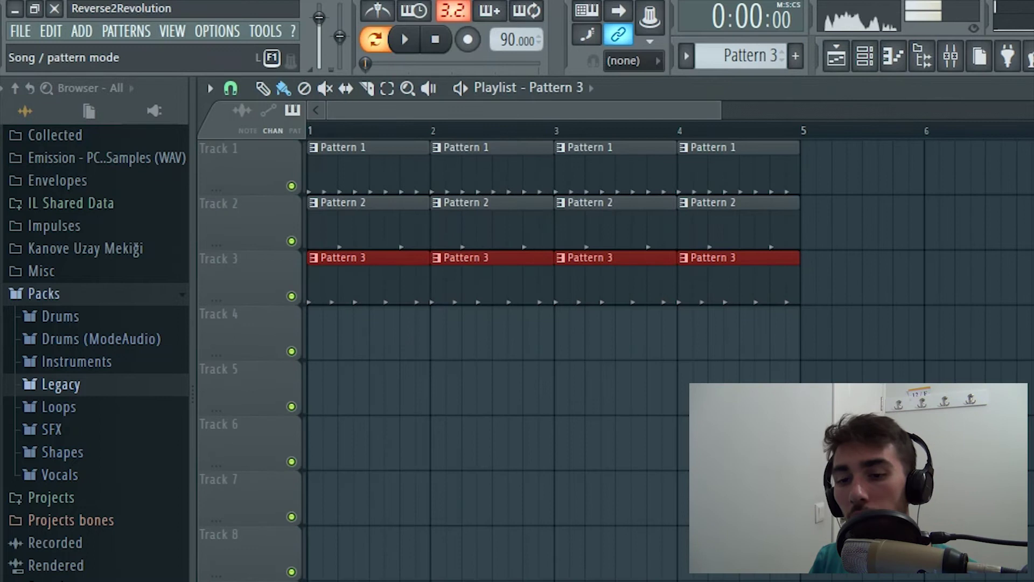
pyautogui.click(375, 40)
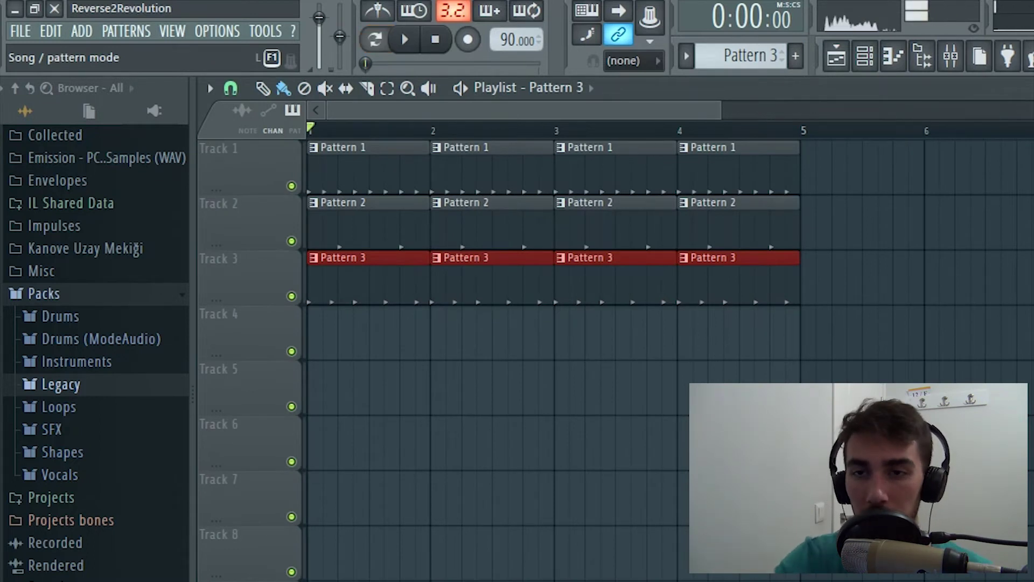
pyautogui.press('space')
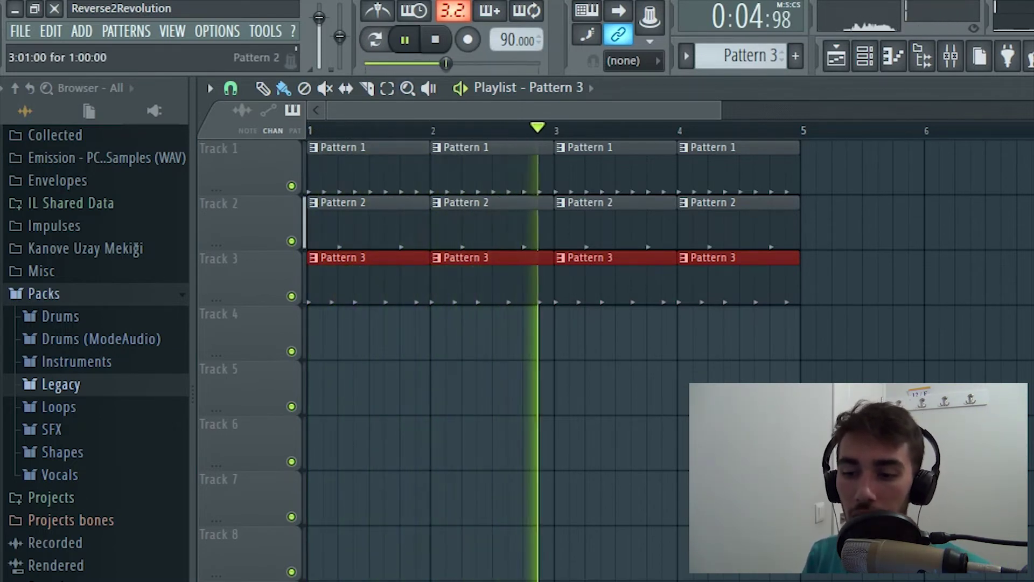
# Delete the Pattern 2 clip at bar 3 and the Pattern 1 clip at bar 4 during playback, and stop it
pyautogui.rightClick(613, 227)
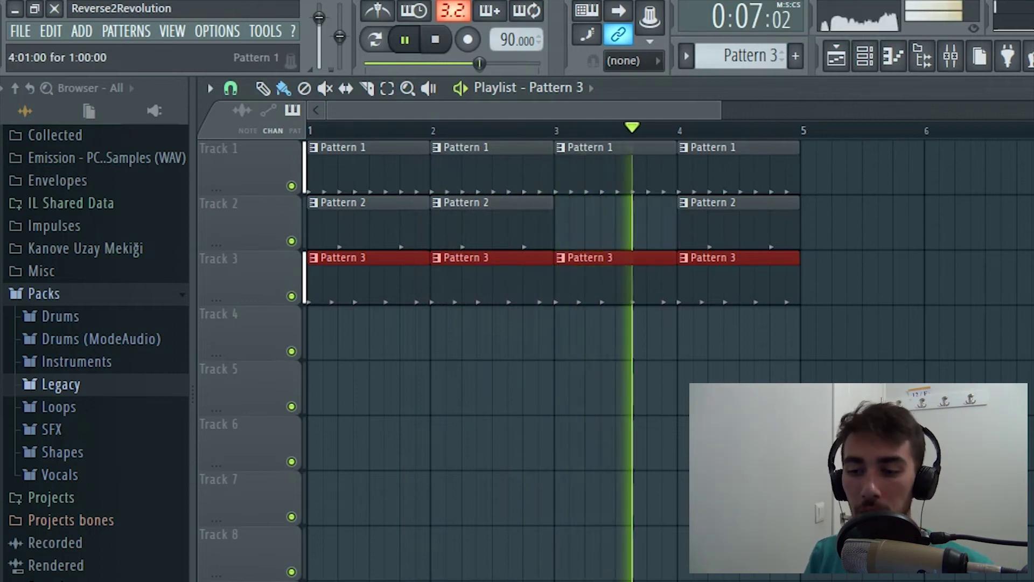
pyautogui.rightClick(732, 167)
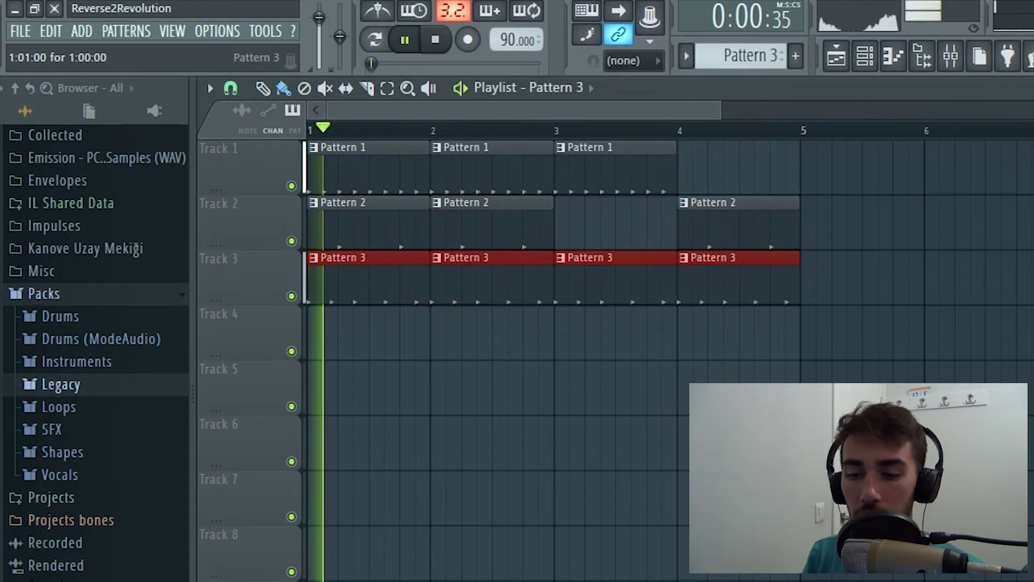
pyautogui.press('space')
# Delete all remaining pattern clips from Tracks 1, 2 and 3 of the playlist
pyautogui.rightClick(714, 277)
pyautogui.rightClick(703, 222)
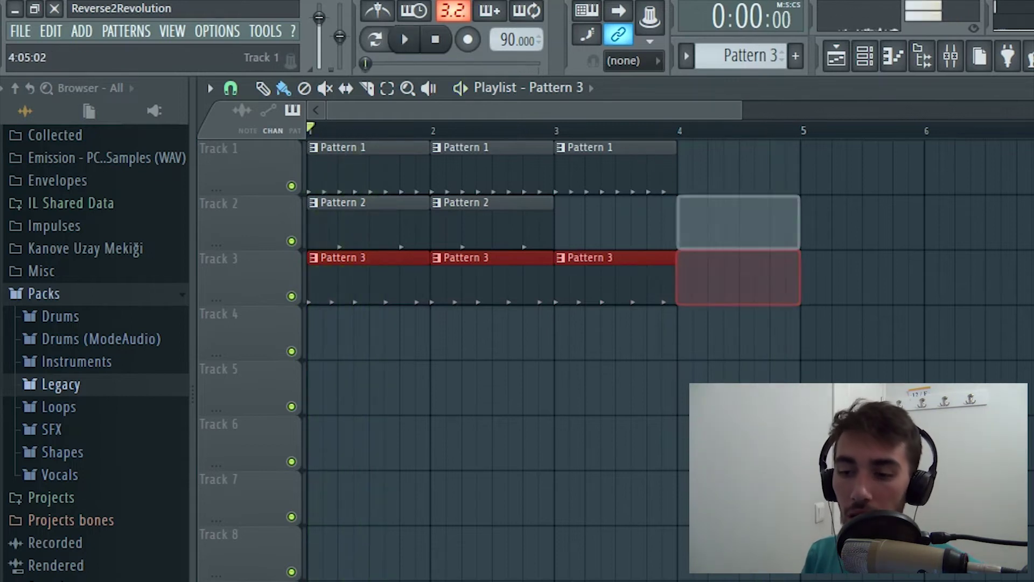
pyautogui.rightClick(614, 167)
pyautogui.rightClick(609, 277)
pyautogui.rightClick(490, 167)
pyautogui.rightClick(489, 222)
pyautogui.rightClick(488, 278)
pyautogui.rightClick(356, 167)
pyautogui.rightClick(348, 222)
pyautogui.rightClick(337, 278)
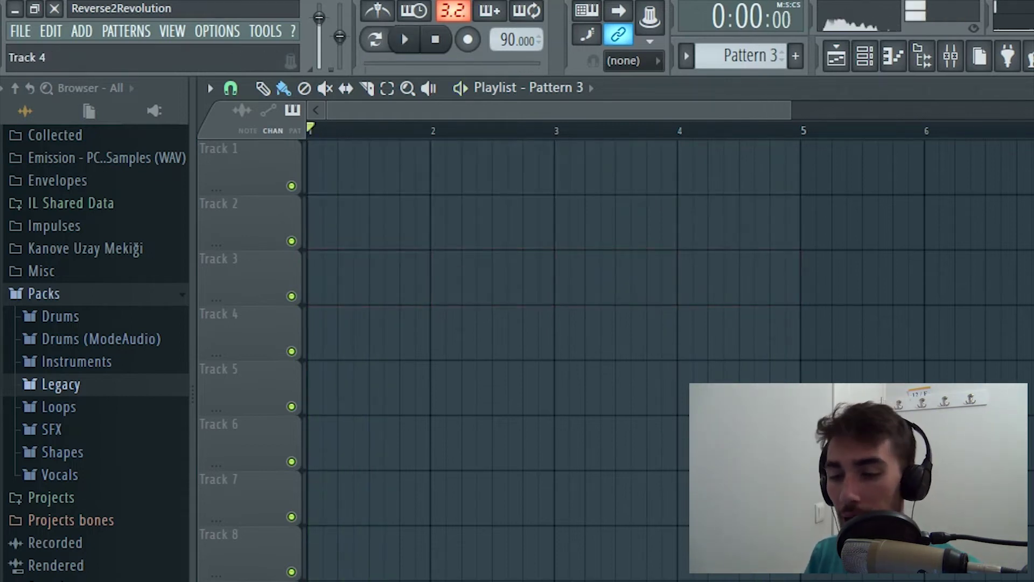
# Select the empty Pattern 4 and add the EssayOrgans soundfont from the Essay SoundFonts folder as a new channel
pyautogui.press('F5')
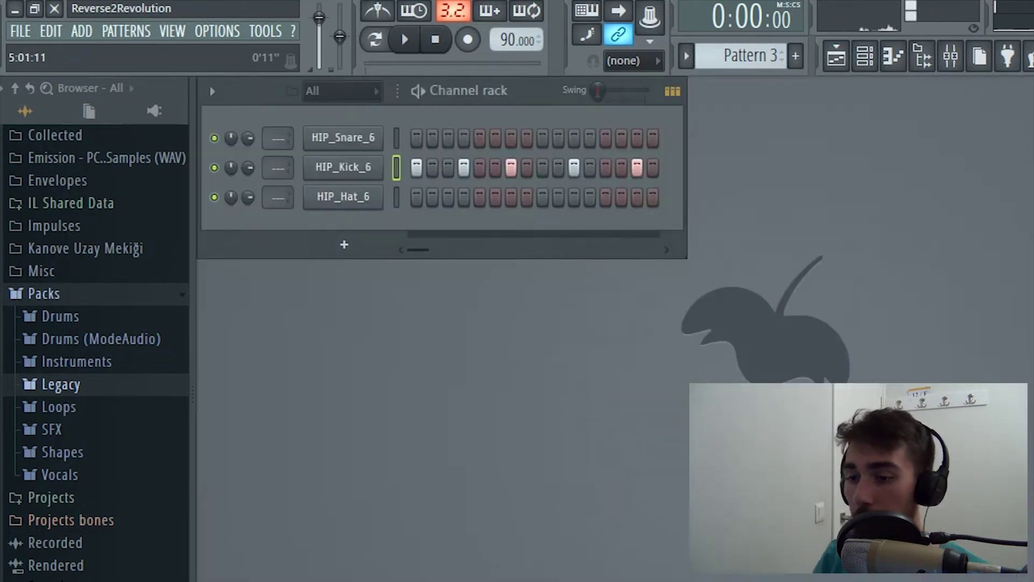
pyautogui.scroll(1, 751, 55)
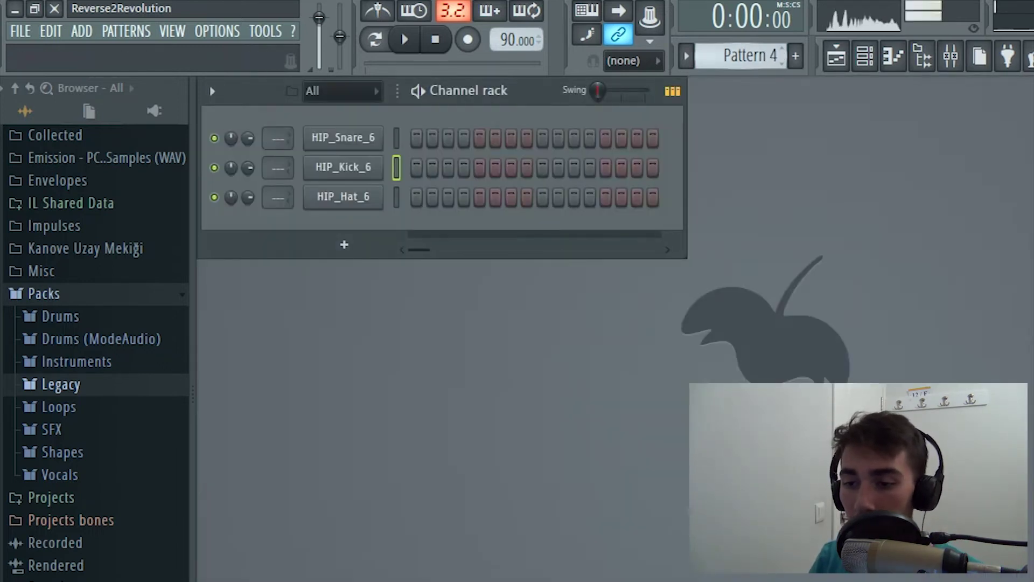
pyautogui.click(45, 294)
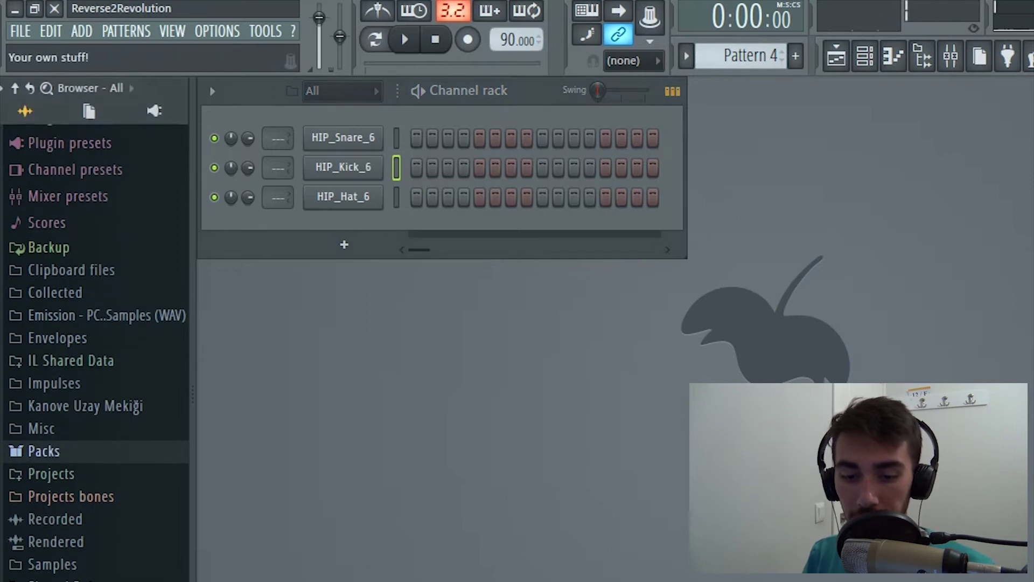
pyautogui.click(46, 581)
pyautogui.scroll(-3, 97, 345)
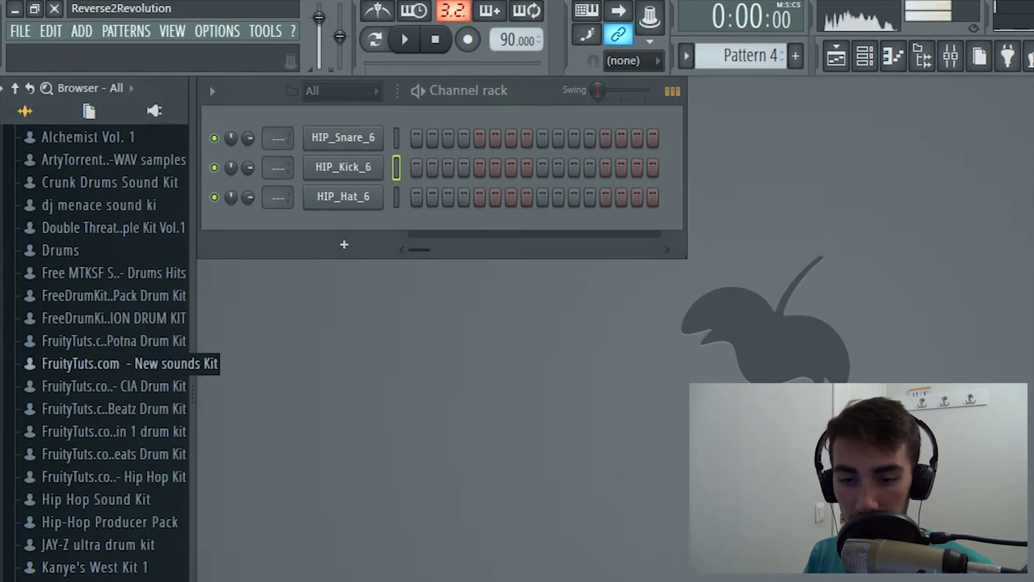
pyautogui.click(108, 341)
pyautogui.click(108, 499)
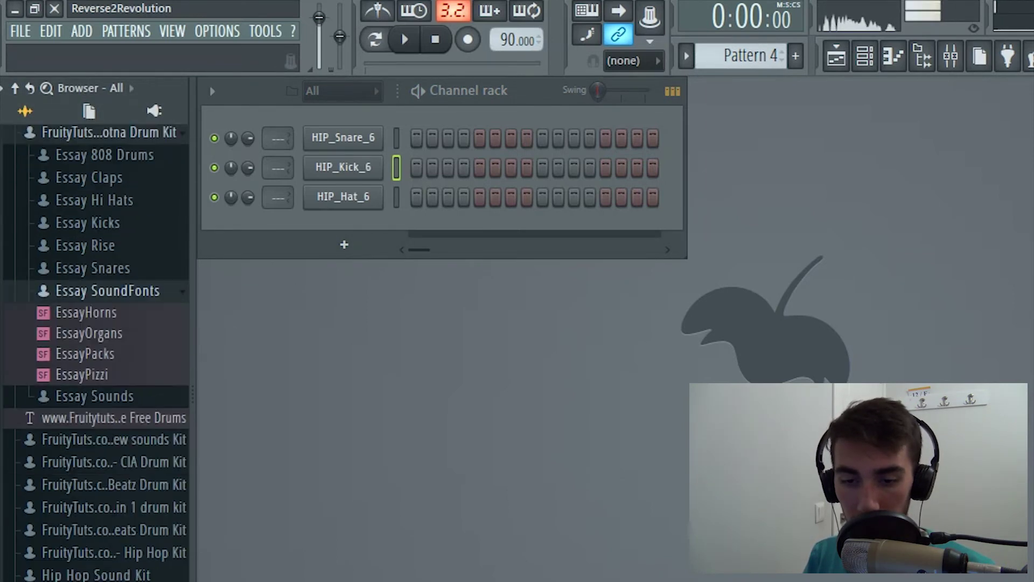
pyautogui.click(86, 273)
pyautogui.click(88, 293)
pyautogui.moveTo(89, 294); pyautogui.dragTo(302, 237)
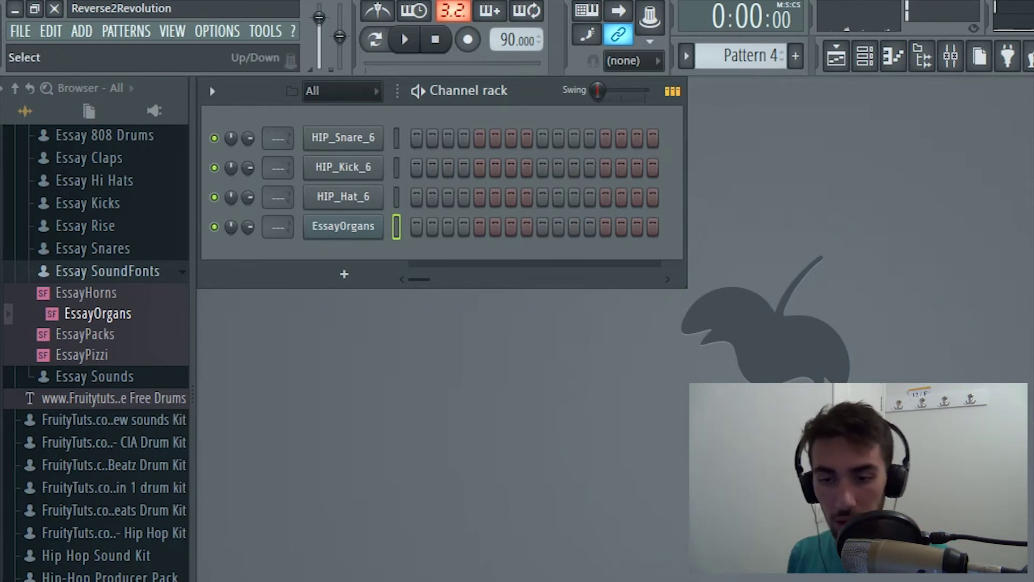
# In the EssayOrgans piano roll, draw consecutive one-beat notes C5, D5, E5 and F5 across bar 1
pyautogui.rightClick(380, 221)
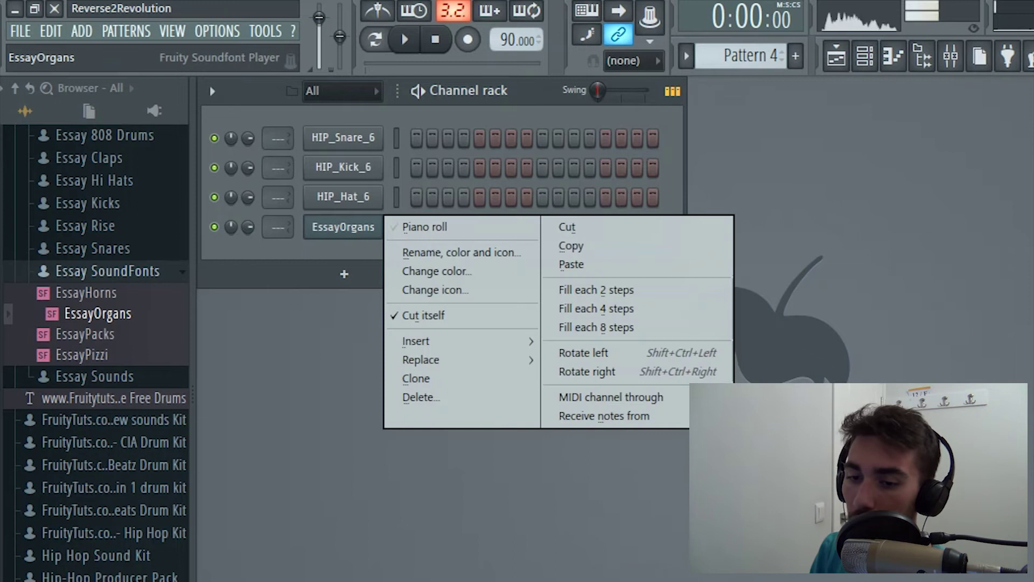
pyautogui.click(428, 226)
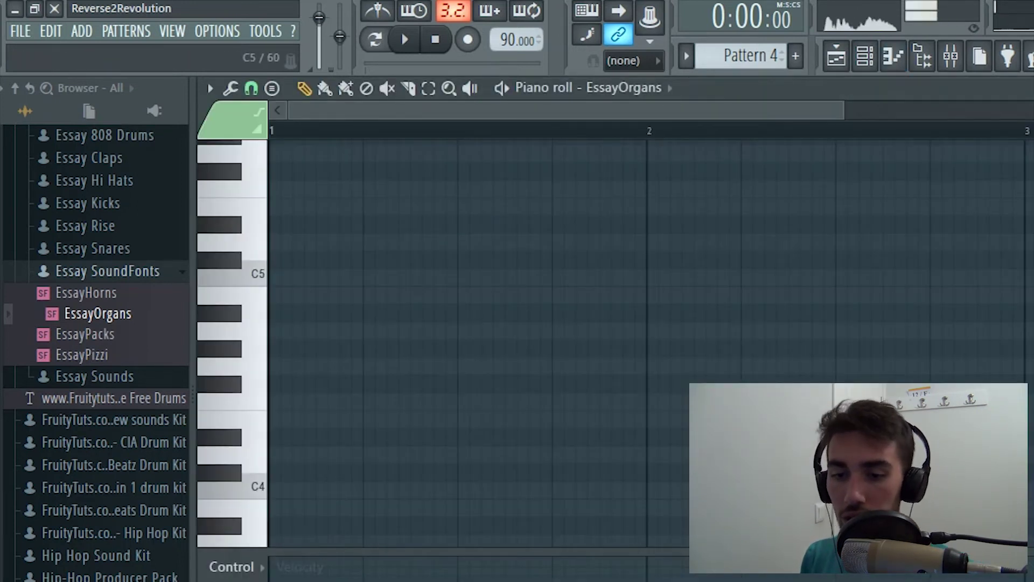
pyautogui.click(277, 277)
pyautogui.moveTo(292, 277); pyautogui.dragTo(362, 280)
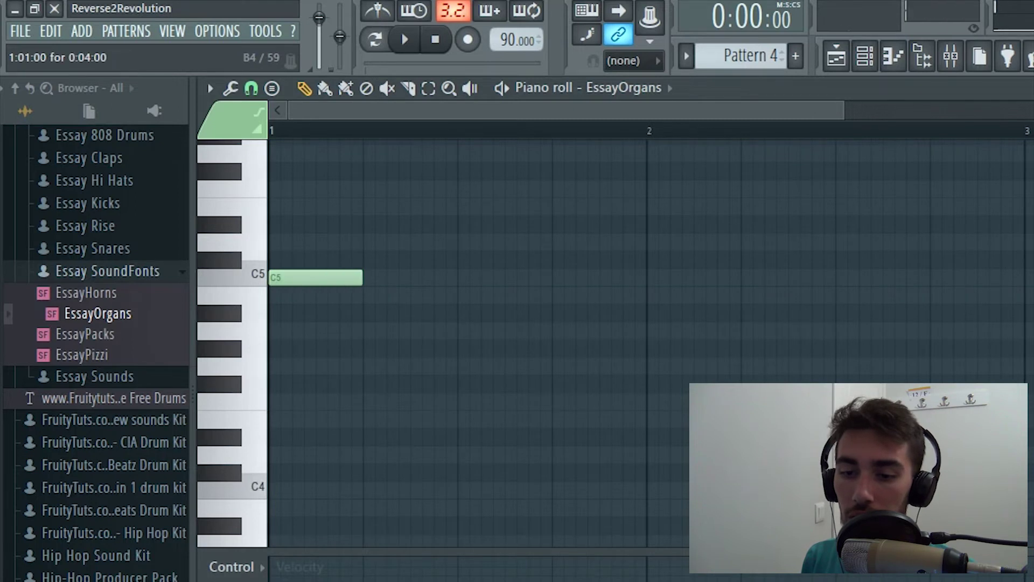
pyautogui.click(371, 242)
pyautogui.click(467, 206)
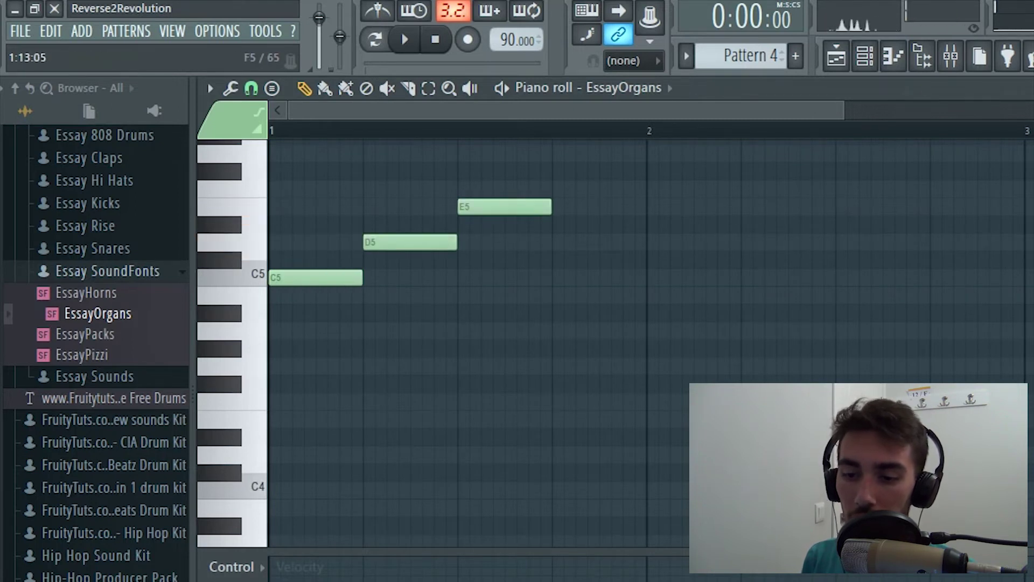
pyautogui.click(556, 189)
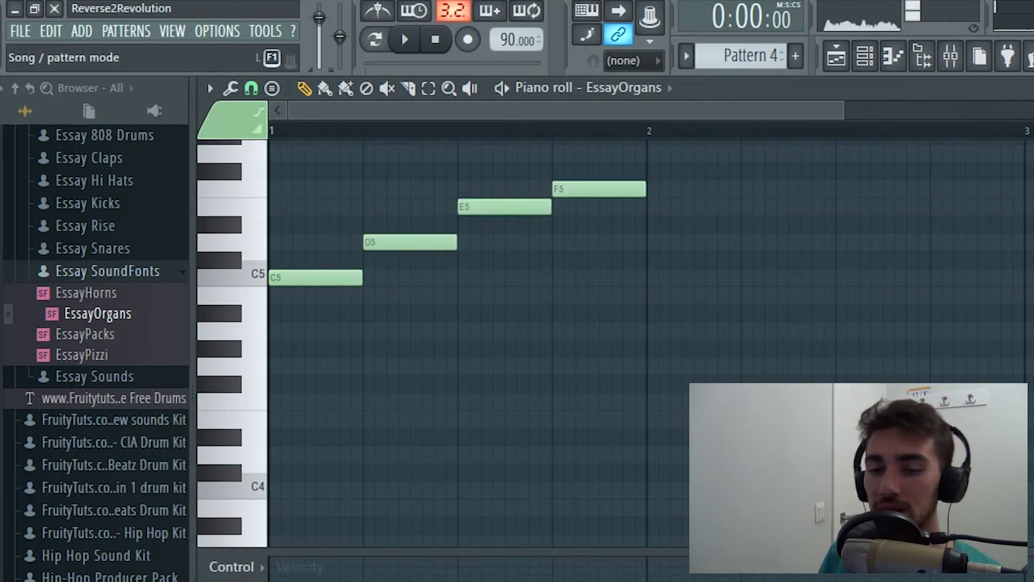
# Switch playback to pattern mode, play the four-note organ melody and stop playback
pyautogui.click(374, 39)
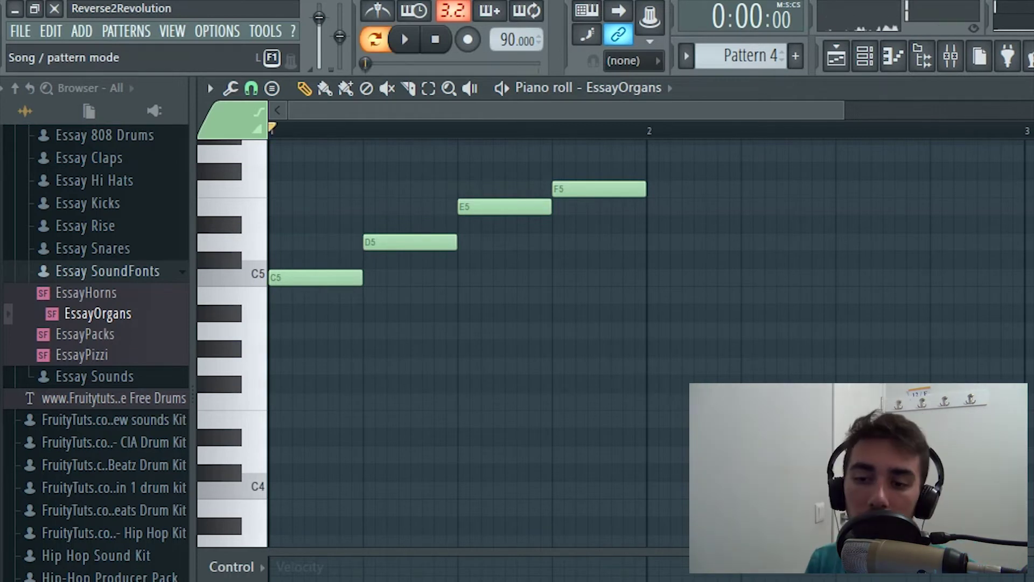
pyautogui.scroll(2, 597, 367)
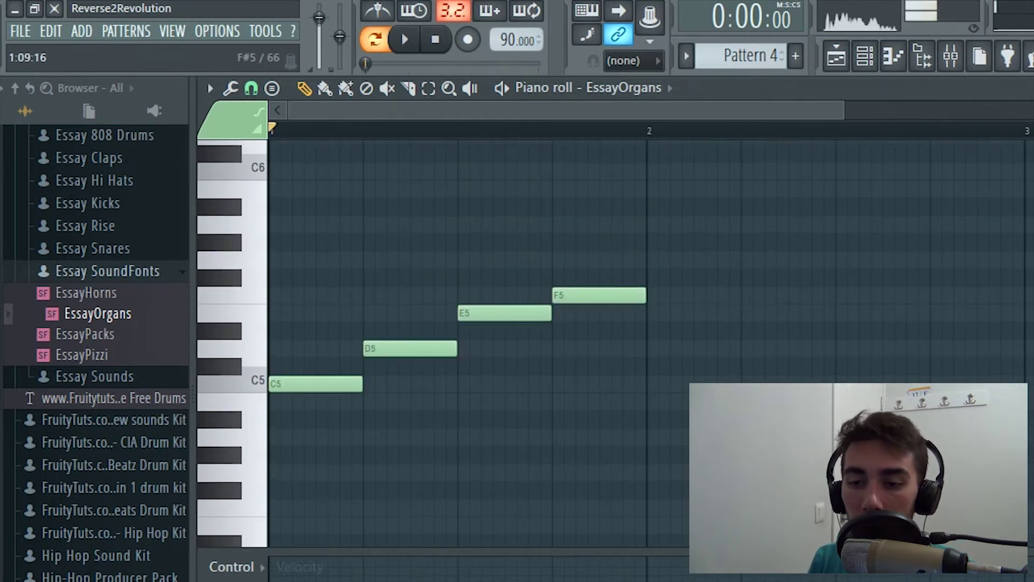
pyautogui.press('space')
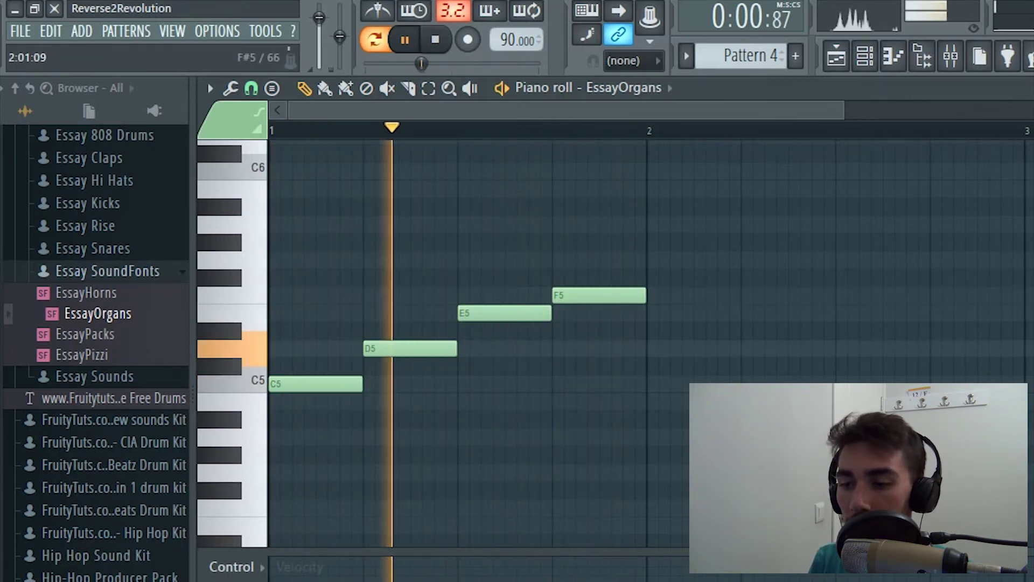
pyautogui.press('space')
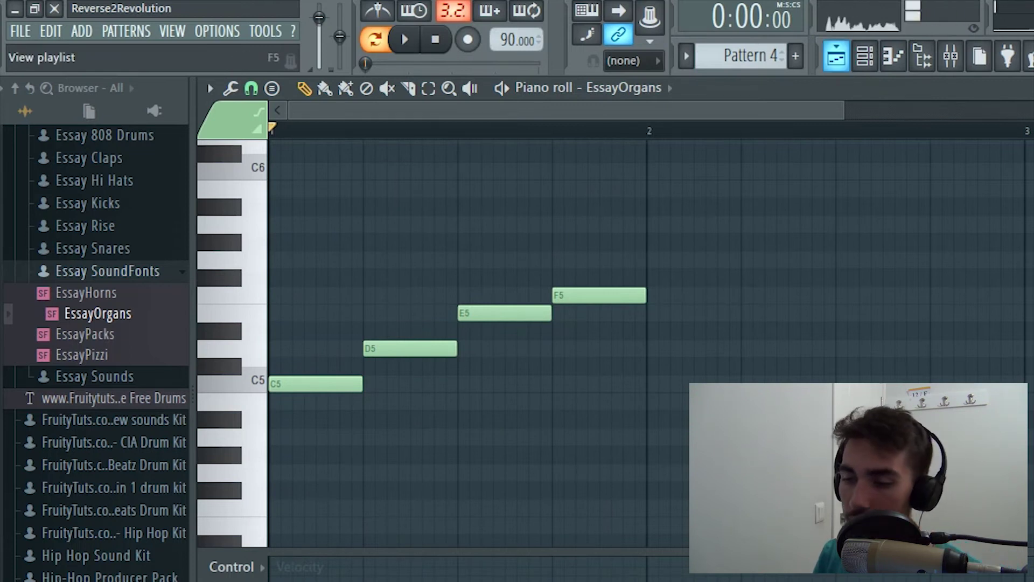
# Place Pattern 1 clips on Track 1 and Pattern 2 clips on Track 2 of the playlist, each in bars 1 and 2
pyautogui.click(837, 56)
pyautogui.click(561, 87)
pyautogui.click(569, 127)
pyautogui.moveTo(516, 169); pyautogui.dragTo(479, 170)
pyautogui.click(560, 87)
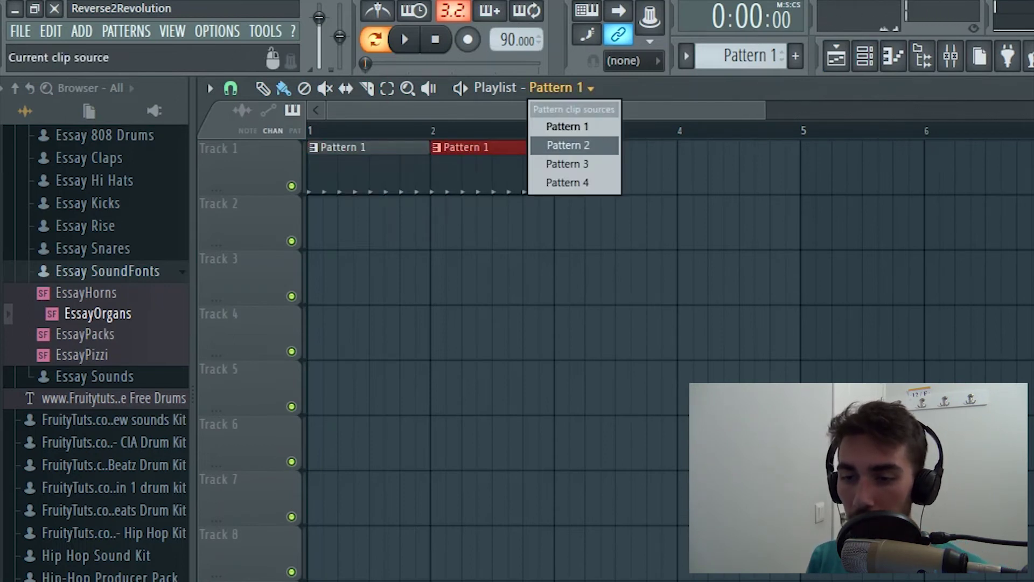
pyautogui.click(566, 143)
pyautogui.click(439, 203)
pyautogui.click(318, 204)
# Place Pattern 4 clips on Track 3 of the playlist in bars 1 and 2
pyautogui.click(561, 88)
pyautogui.click(566, 181)
pyautogui.click(439, 259)
pyautogui.click(318, 258)
# Place Pattern 4 clips on Track 4 in bars 1 and 2 and switch playback to song mode
pyautogui.click(561, 88)
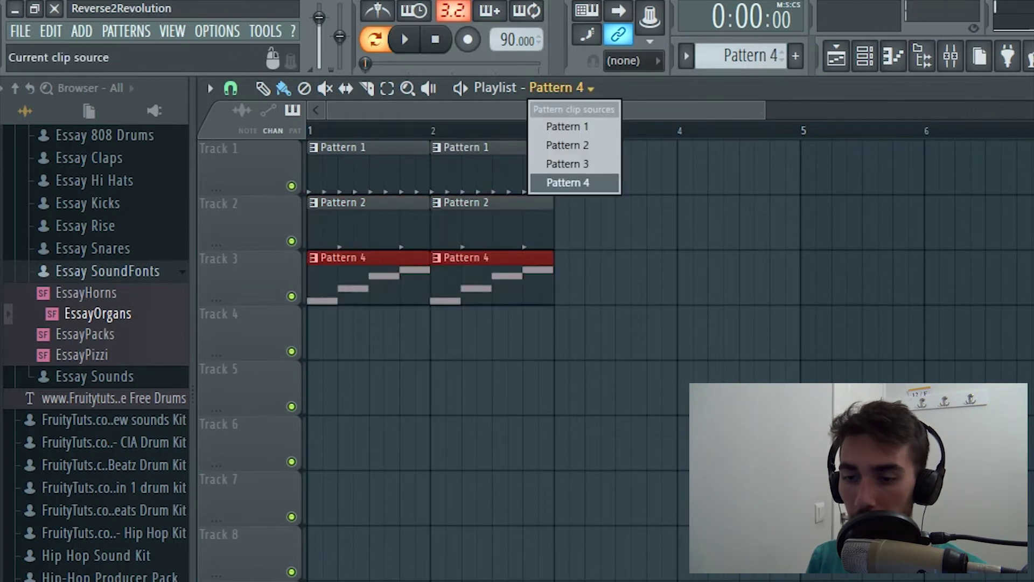
pyautogui.click(569, 182)
pyautogui.click(439, 313)
pyautogui.click(318, 313)
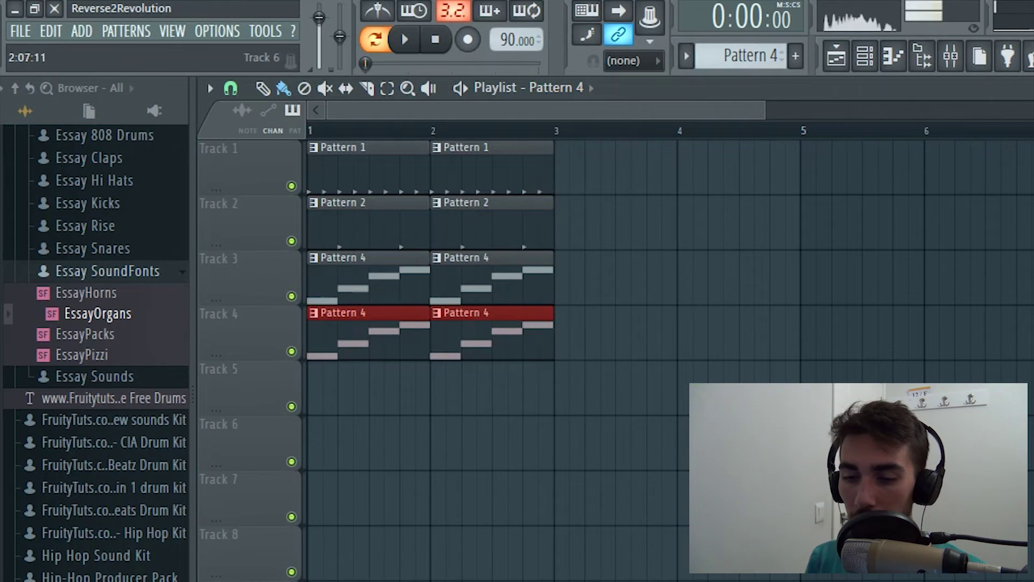
pyautogui.click(374, 39)
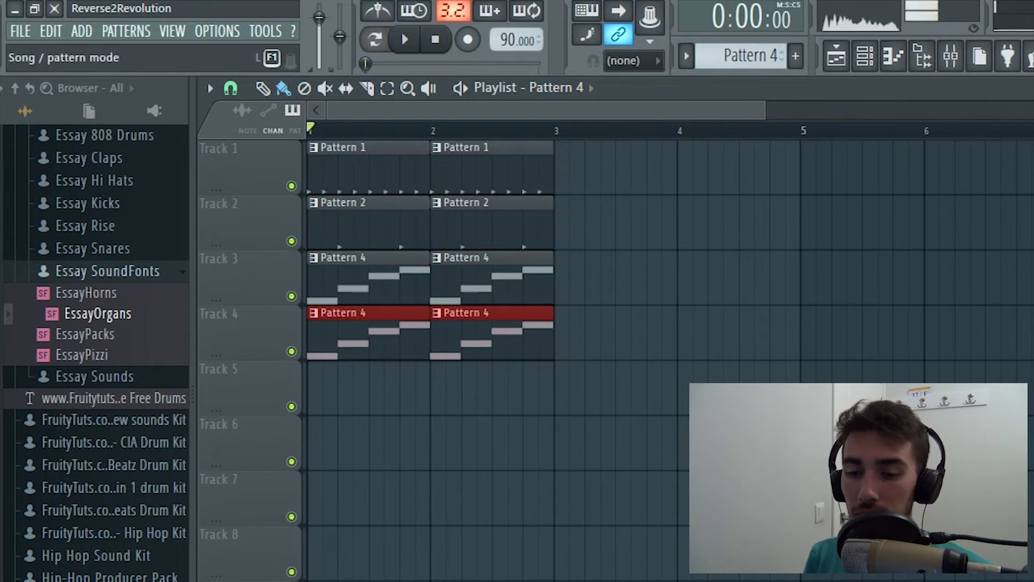
# Replace the two Pattern 4 clips on Track 3 with Pattern 3 clips in bars 1 and 2
pyautogui.rightClick(318, 281)
pyautogui.rightClick(439, 280)
pyautogui.click(560, 88)
pyautogui.click(568, 164)
pyautogui.click(318, 280)
pyautogui.click(439, 280)
# Play the four-track arrangement, stop playback and delete all clips from the playlist
pyautogui.press('space')
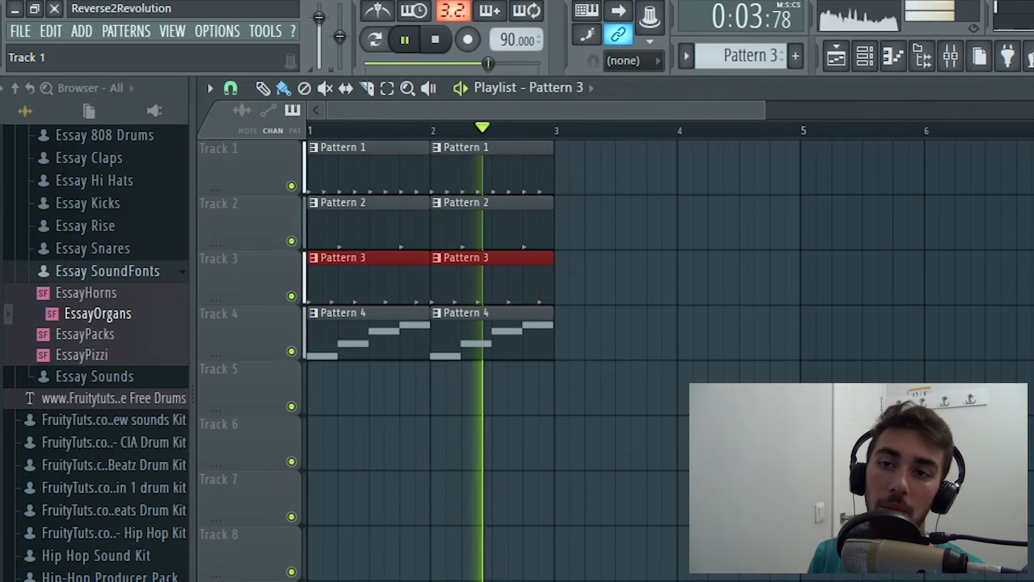
pyautogui.press('space')
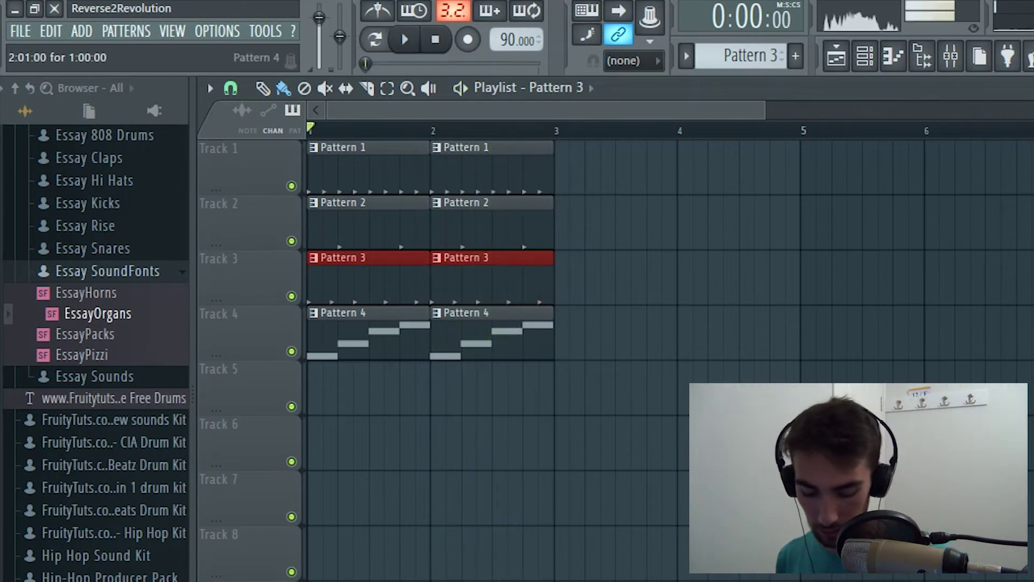
pyautogui.hotkey('ctrl', 'a')
pyautogui.press('Delete')
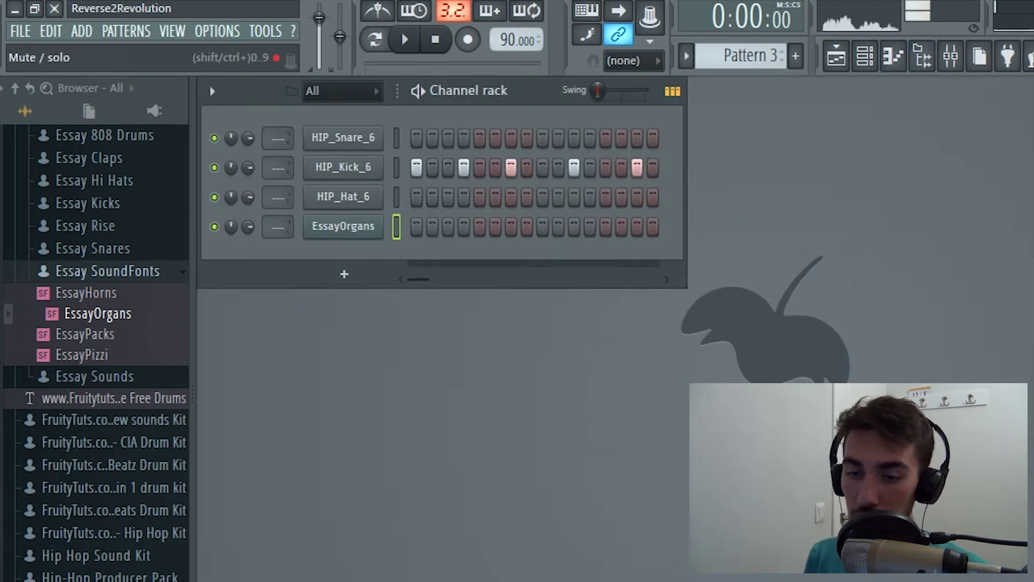
# Route HIP_Snare_6, HIP_Kick_6, HIP_Hat_6 and EssayOrgans to mixer tracks 1, 2, 3 and 4 respectively
pyautogui.moveTo(278, 138); pyautogui.dragTo(278, 157)
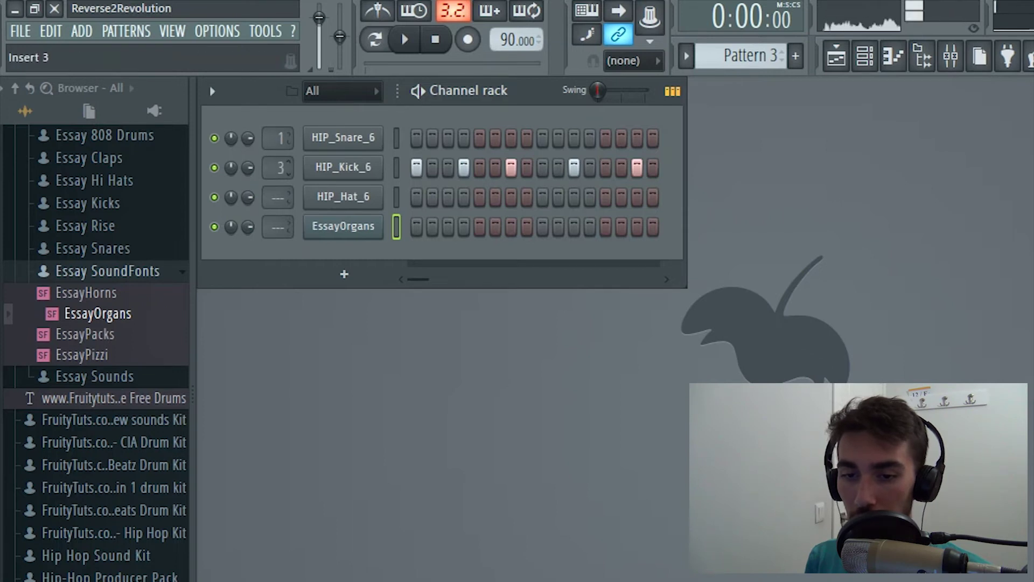
pyautogui.moveTo(278, 194); pyautogui.dragTo(278, 186)
pyautogui.moveTo(278, 227); pyautogui.dragTo(278, 219)
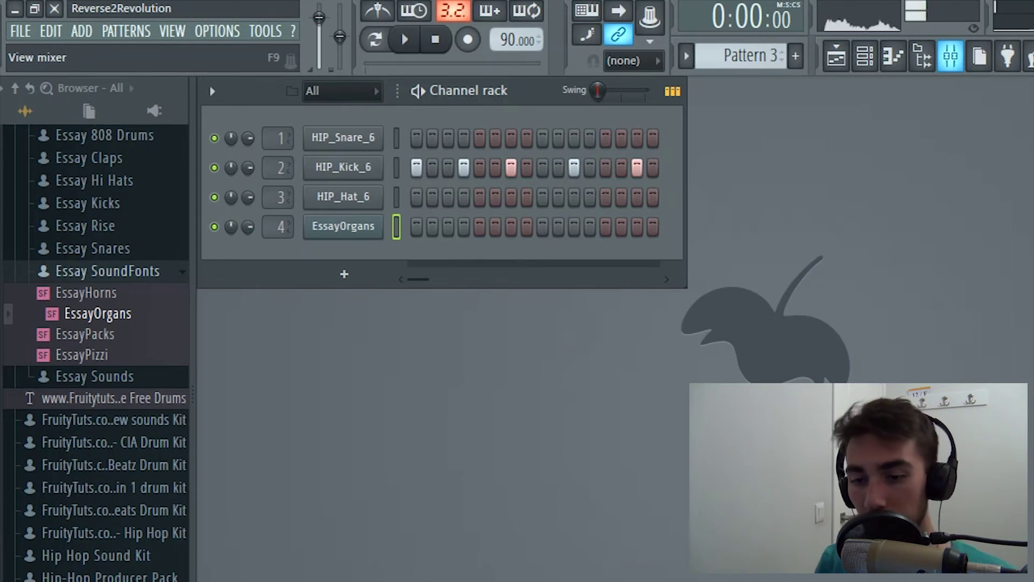
# Open the mixer, select Insert 1 and examine the effect plugins available for its first slot, then dismiss the list and mixer
pyautogui.click(951, 56)
pyautogui.click(437, 227)
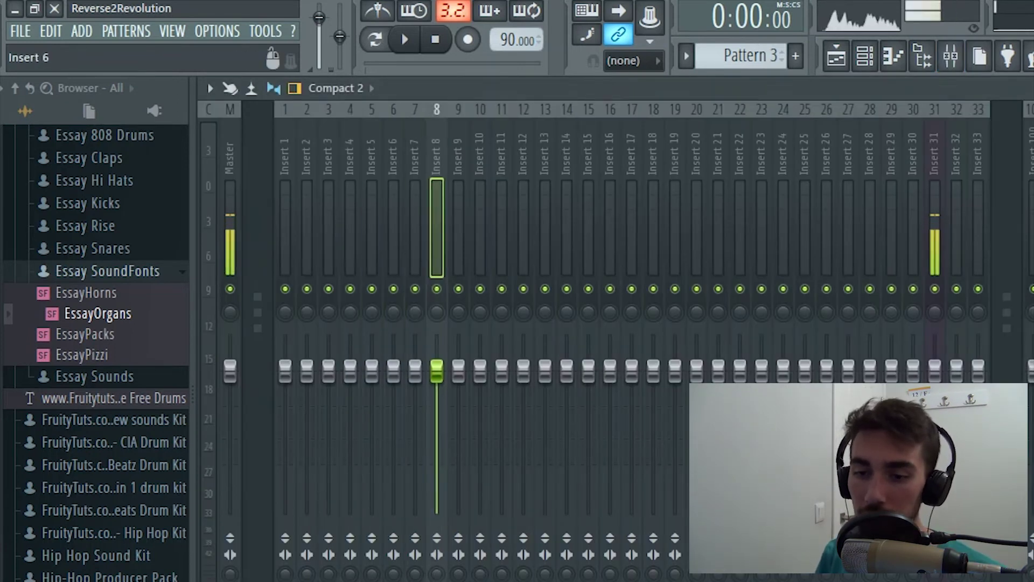
pyautogui.click(350, 232)
pyautogui.click(258, 270)
pyautogui.click(239, 232)
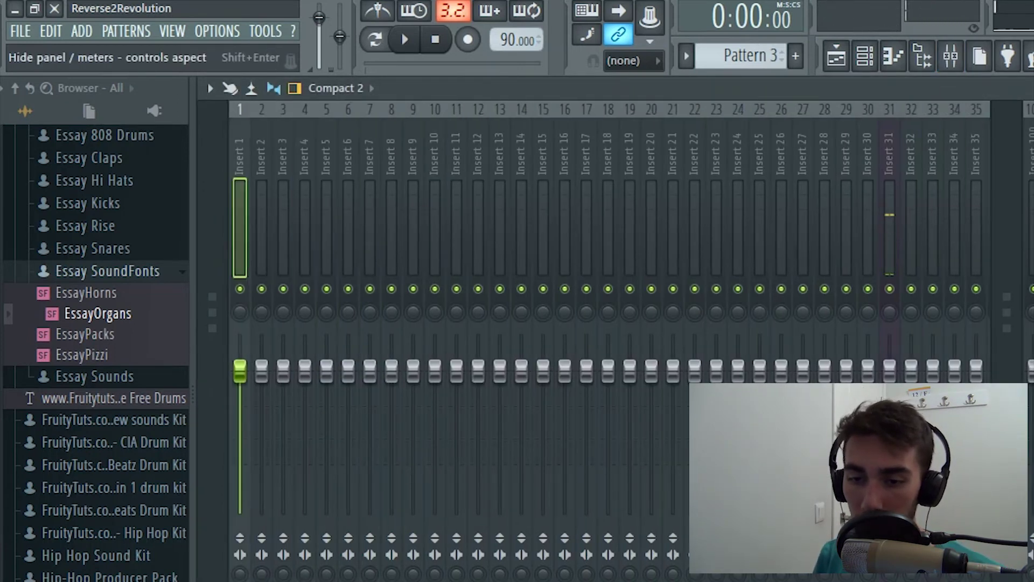
pyautogui.click(212, 297)
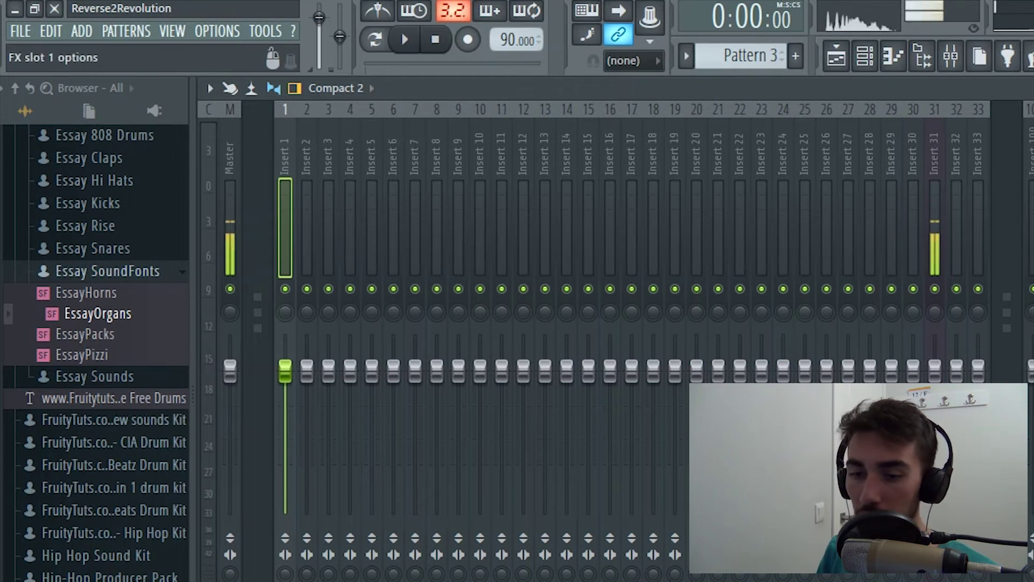
pyautogui.click(924, 126)
pyautogui.moveTo(933, 147)
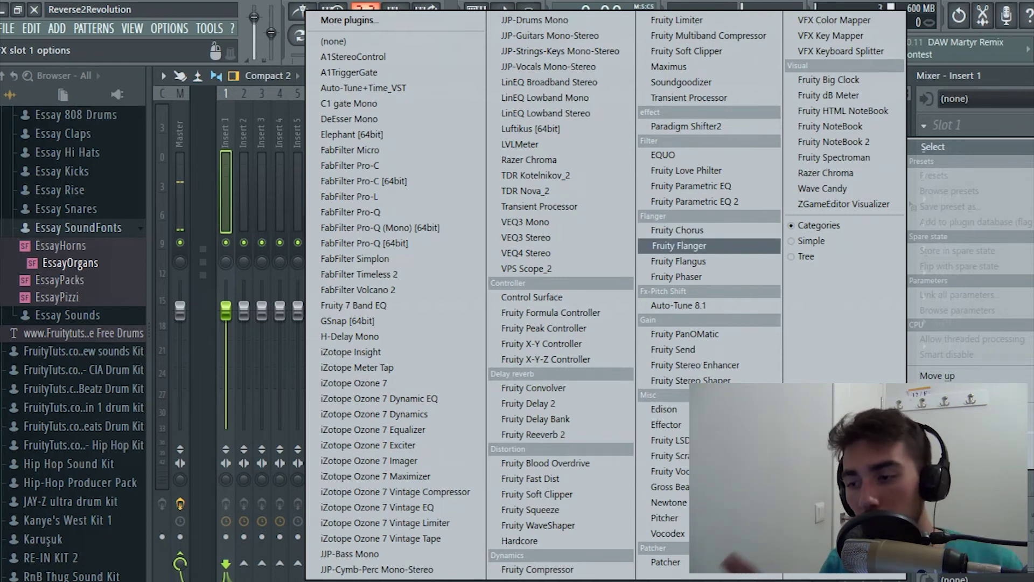
pyautogui.press('Escape')
pyautogui.press('Escape')
pyautogui.press('Escape')
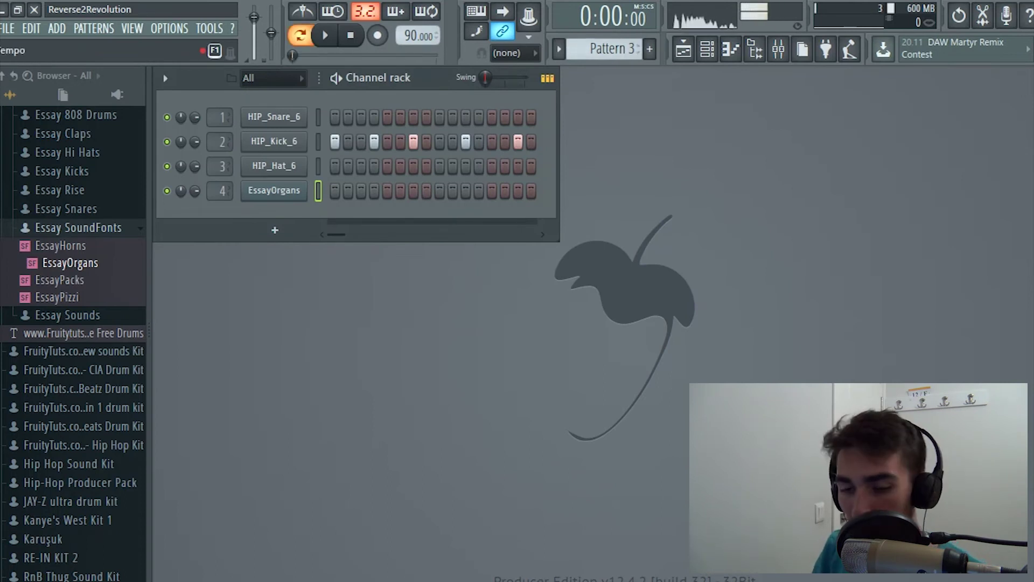
# Play the kick pattern and load Fruity Parametric EQ 2 into the first effect slot of mixer Insert 2
pyautogui.press('space')
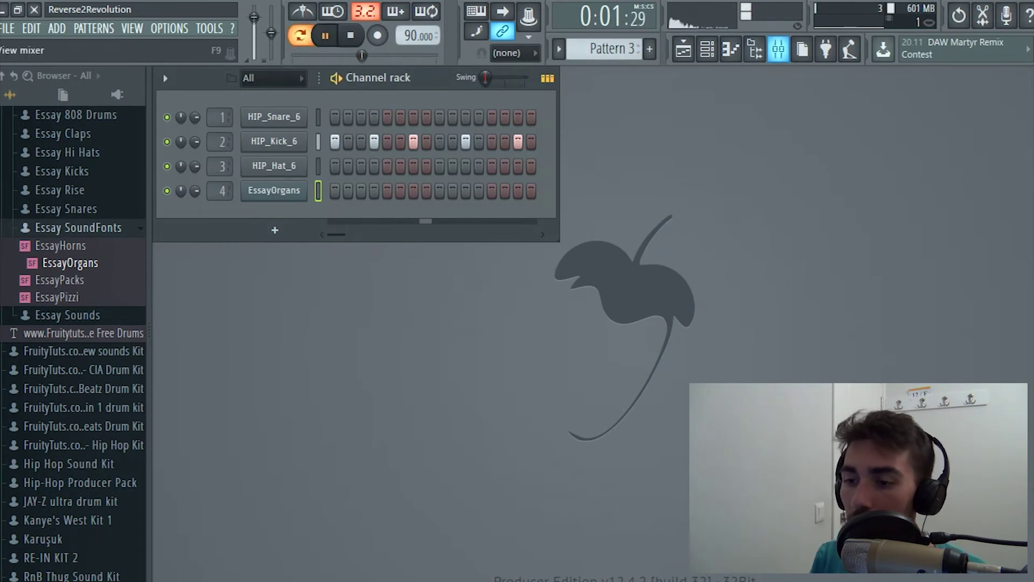
pyautogui.press('F9')
pyautogui.click(244, 189)
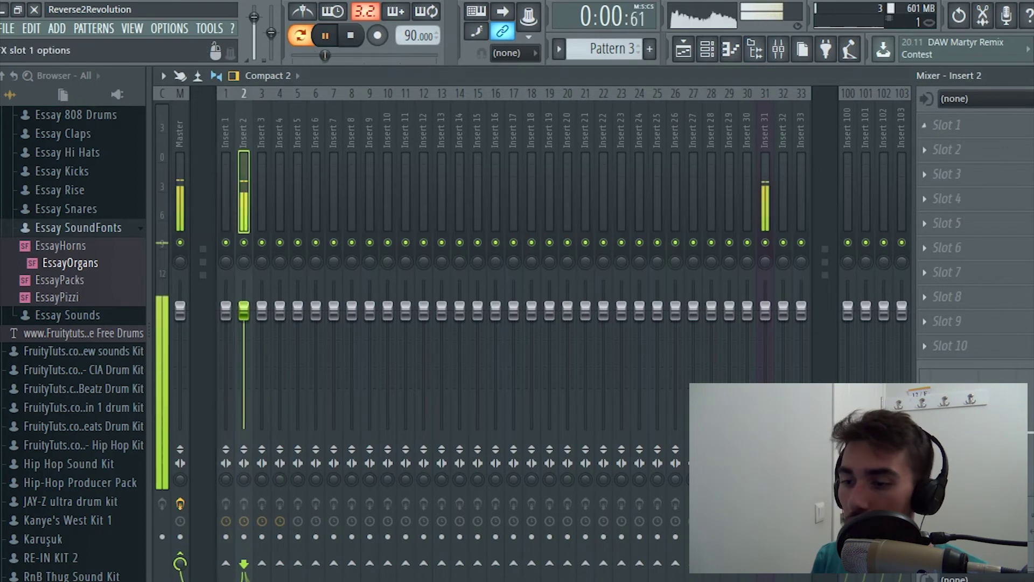
pyautogui.click(948, 125)
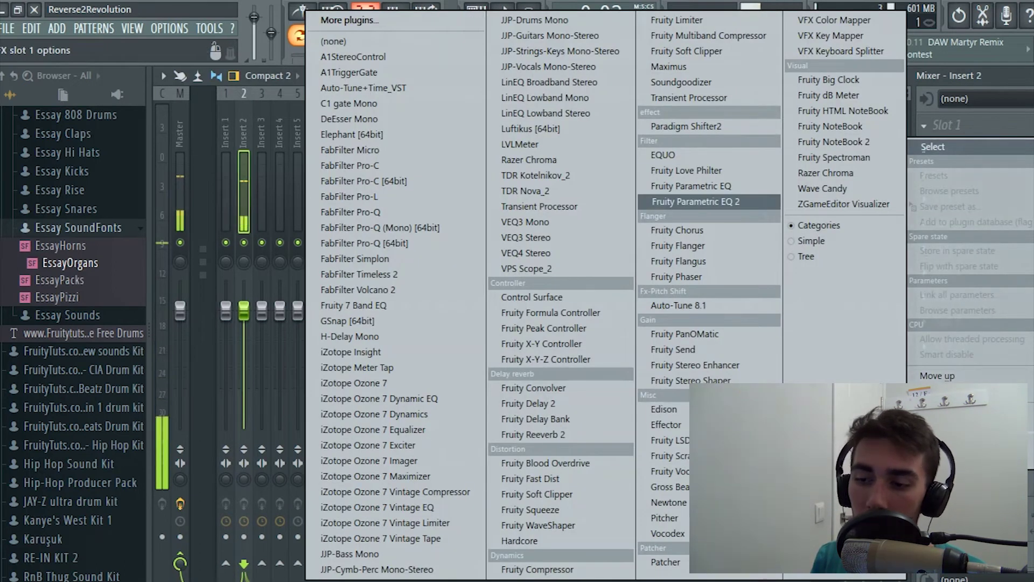
pyautogui.click(695, 202)
# Make EQ band 7 a low-pass at about 2 kHz, boost bass band 2 about 6 dB, raise the main level slightly, and close EQ and mixer
pyautogui.rightClick(582, 411)
pyautogui.moveTo(607, 455)
pyautogui.click(666, 468)
pyautogui.moveTo(581, 411); pyautogui.dragTo(533, 411)
pyautogui.moveTo(400, 411); pyautogui.dragTo(411, 387)
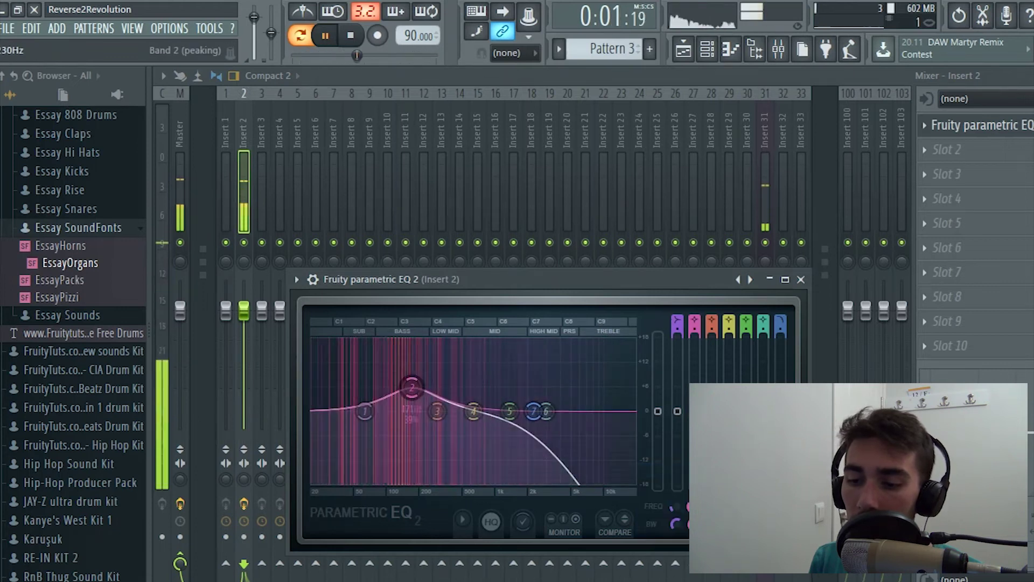
pyautogui.moveTo(658, 381); pyautogui.dragTo(658, 407)
pyautogui.press('space')
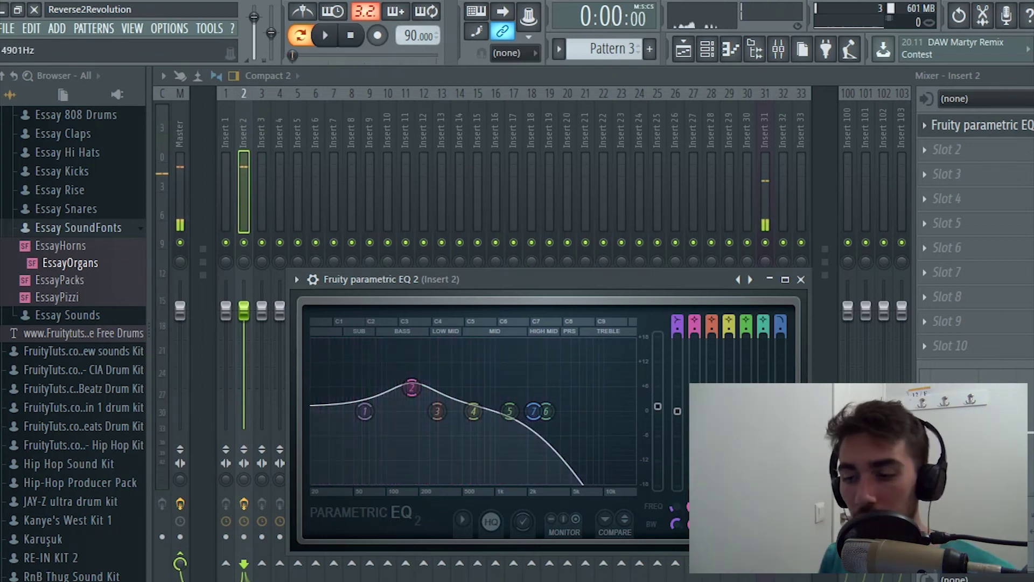
pyautogui.click(801, 279)
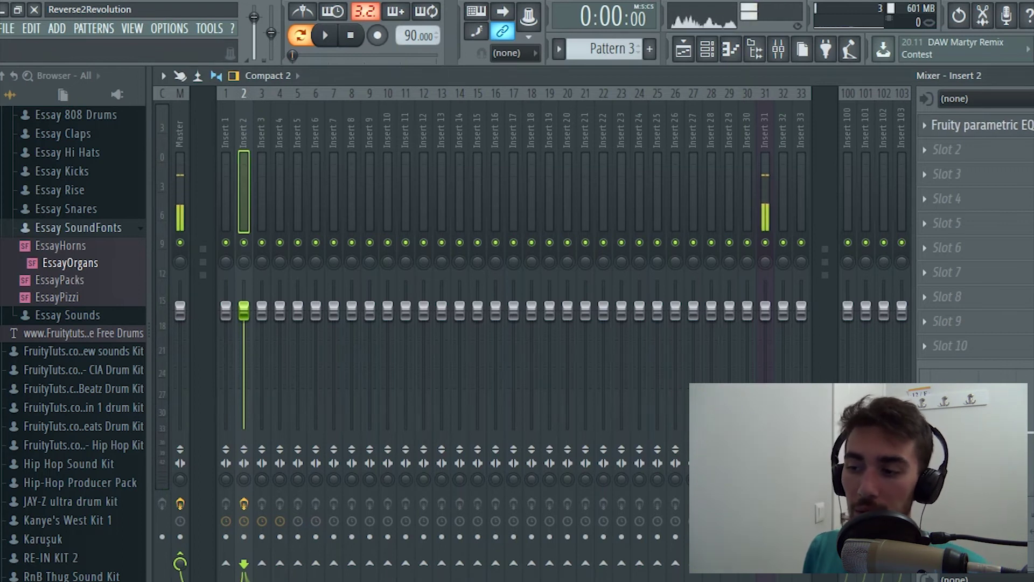
pyautogui.click(1032, 75)
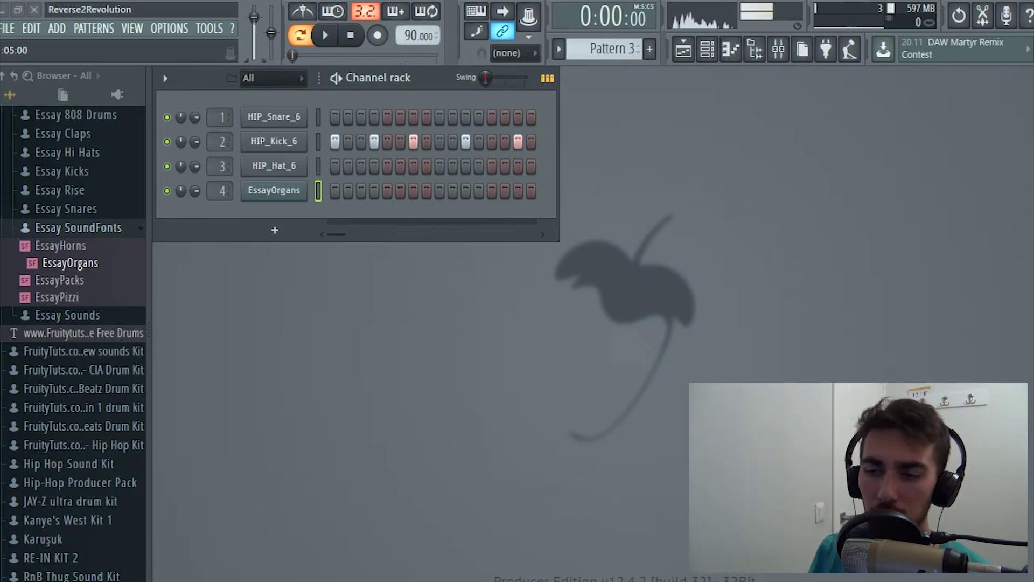
# Switch to the empty Pattern 5 and toggle the browser hidden and visible again
pyautogui.scroll(-2, 606, 49)
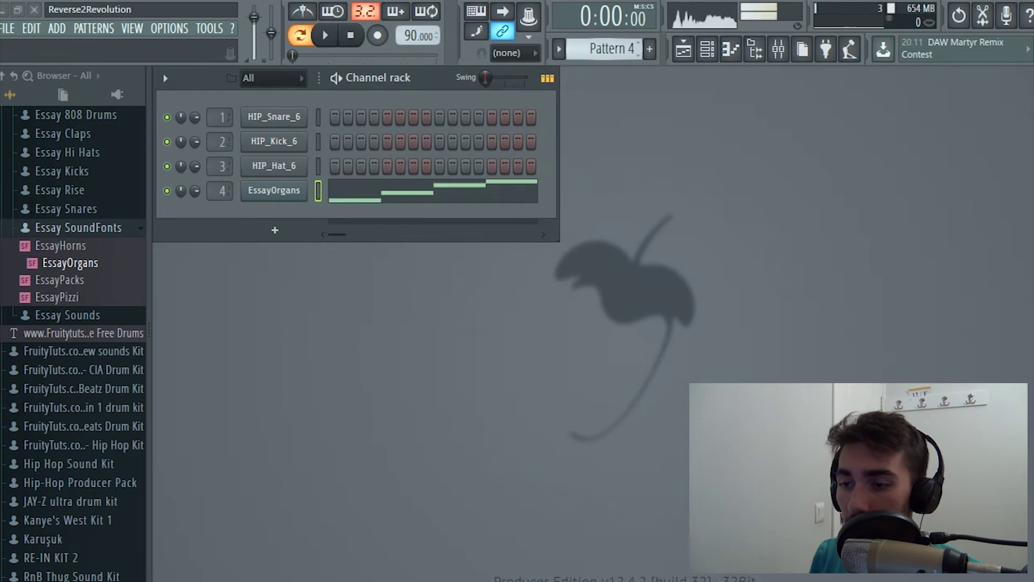
pyautogui.click(755, 49)
pyautogui.click(755, 50)
pyautogui.click(754, 50)
pyautogui.click(755, 50)
pyautogui.click(754, 50)
pyautogui.click(755, 50)
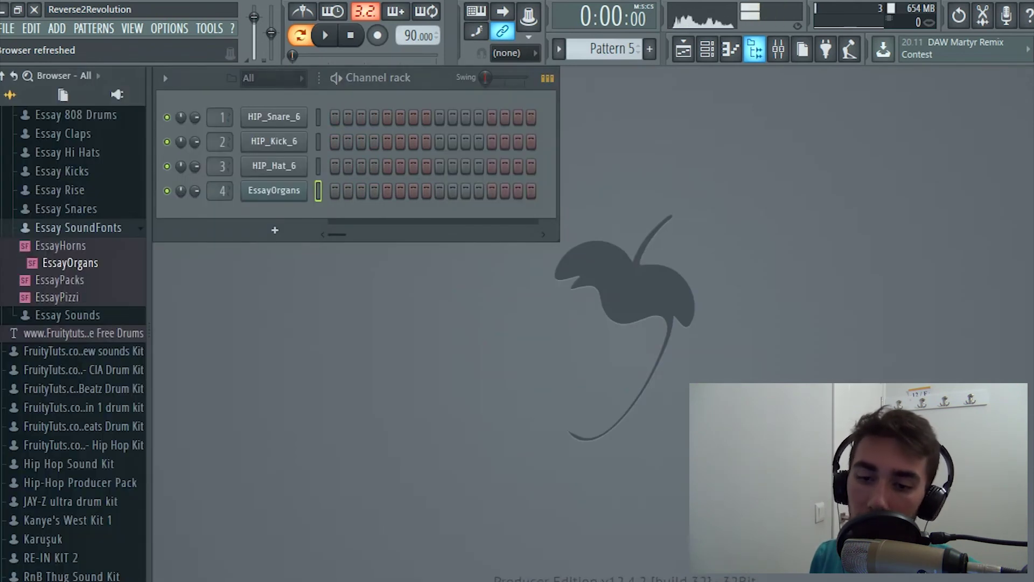
# Browse the XXXTENTACION drum kit, audition samples in its X 808S folder and collapse that folder
pyautogui.scroll(3, 76, 242)
pyautogui.click(81, 199)
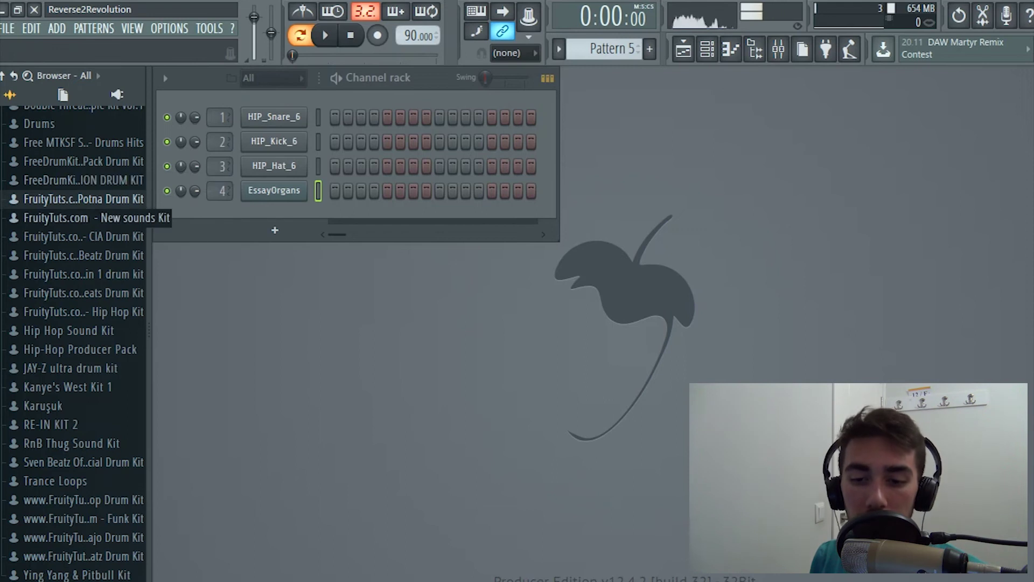
pyautogui.click(81, 180)
pyautogui.click(51, 199)
pyautogui.scroll(-5, 58, 305)
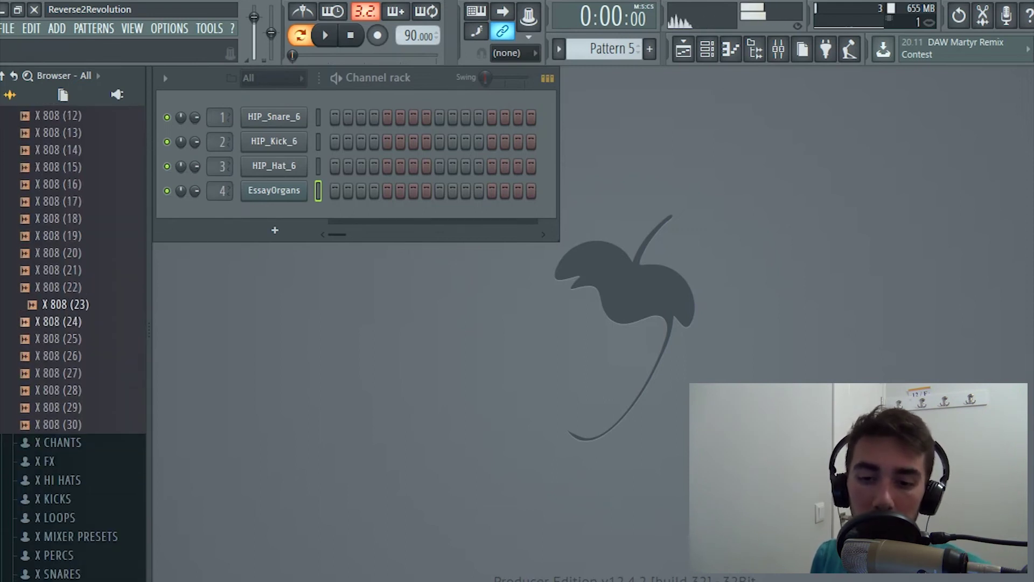
pyautogui.scroll(5, 59, 321)
pyautogui.click(55, 218)
pyautogui.scroll(4, 55, 218)
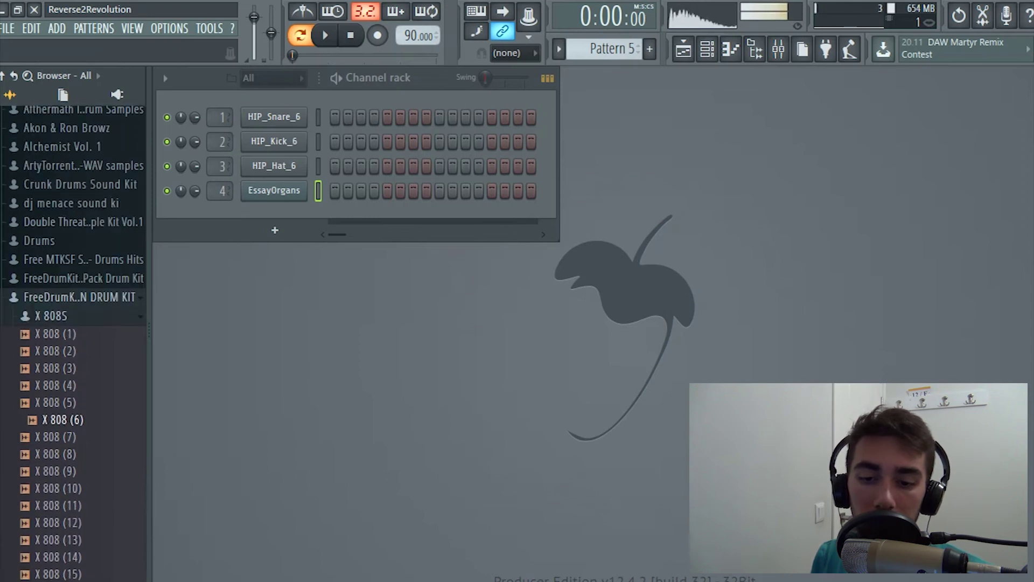
pyautogui.click(51, 320)
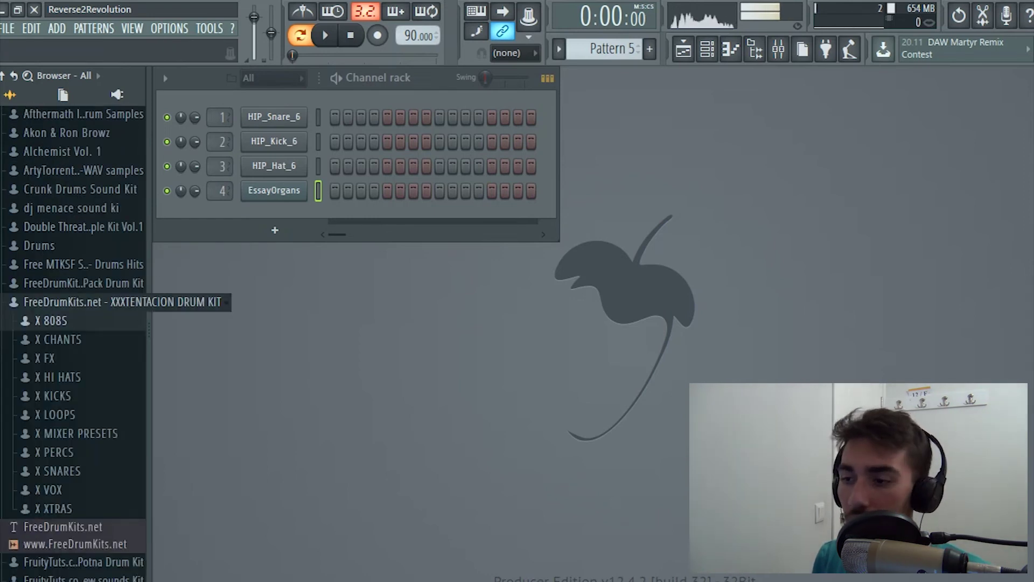
# Open the Edison audio editor for the Master track and close it again
pyautogui.click(983, 15)
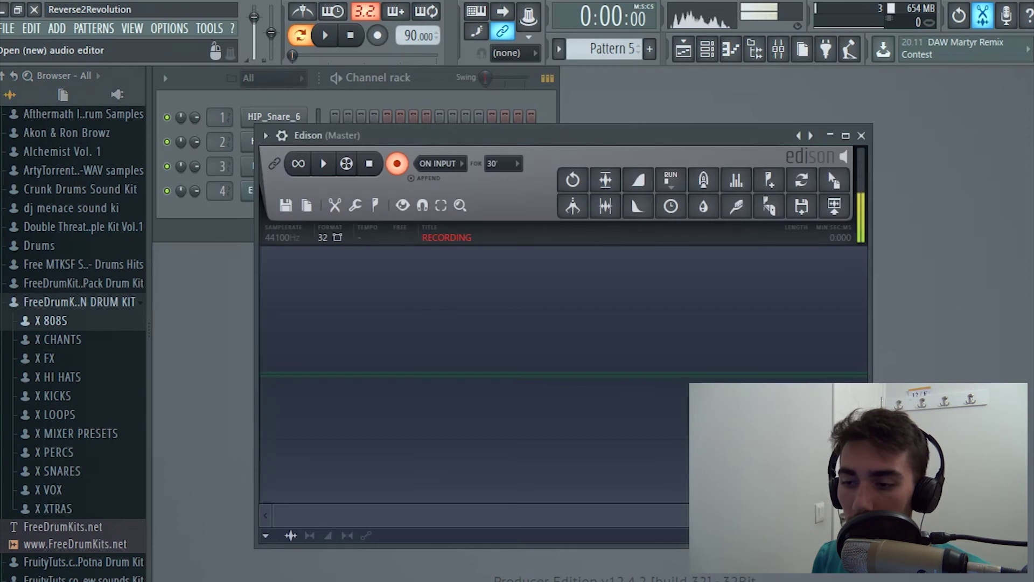
pyautogui.click(858, 134)
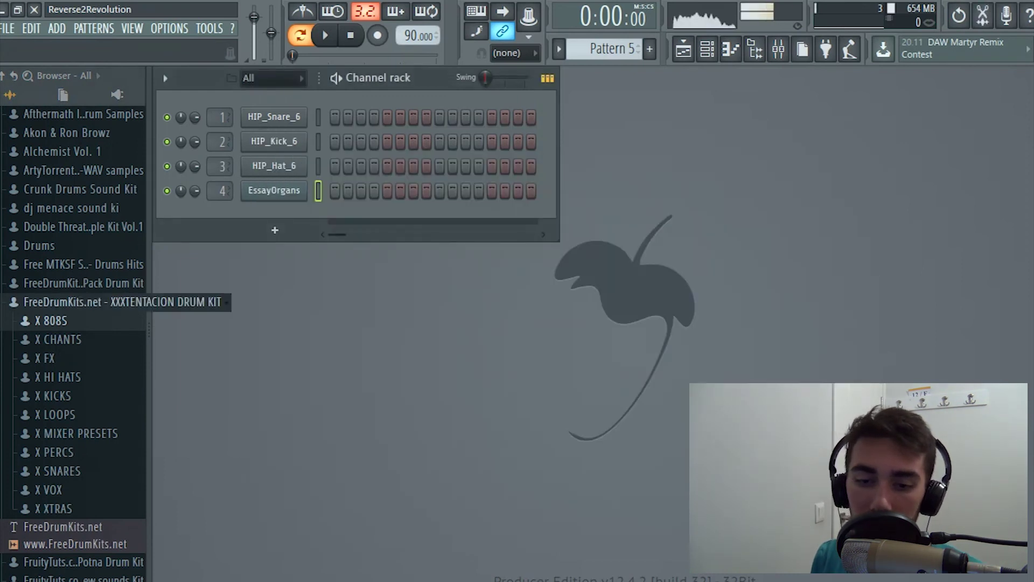
# Collapse the drum kit and browse the Packs folder, including its Legacy subfolder, then collapse Packs
pyautogui.click(78, 302)
pyautogui.scroll(5, 78, 310)
pyautogui.scroll(6, 79, 479)
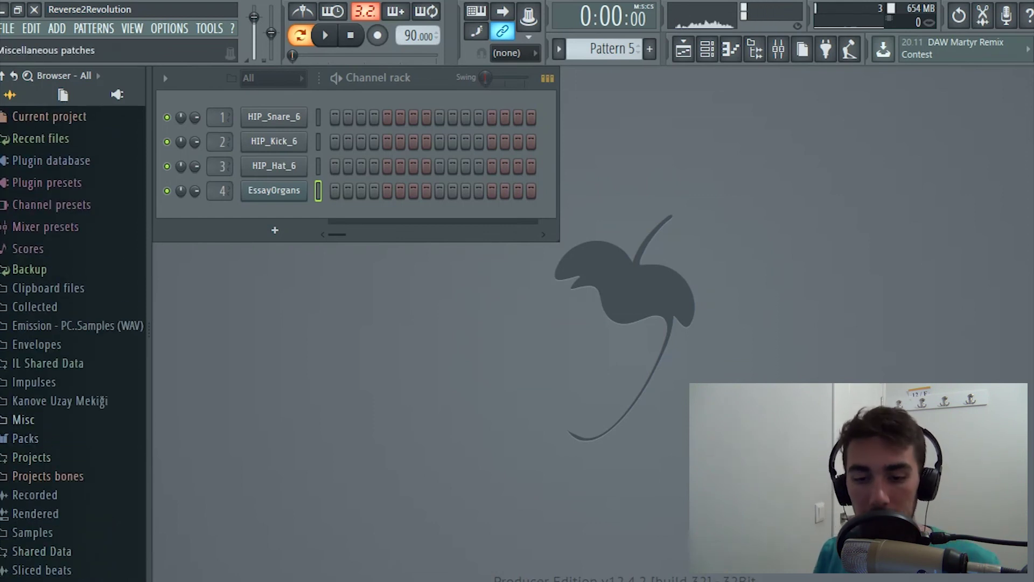
pyautogui.click(79, 438)
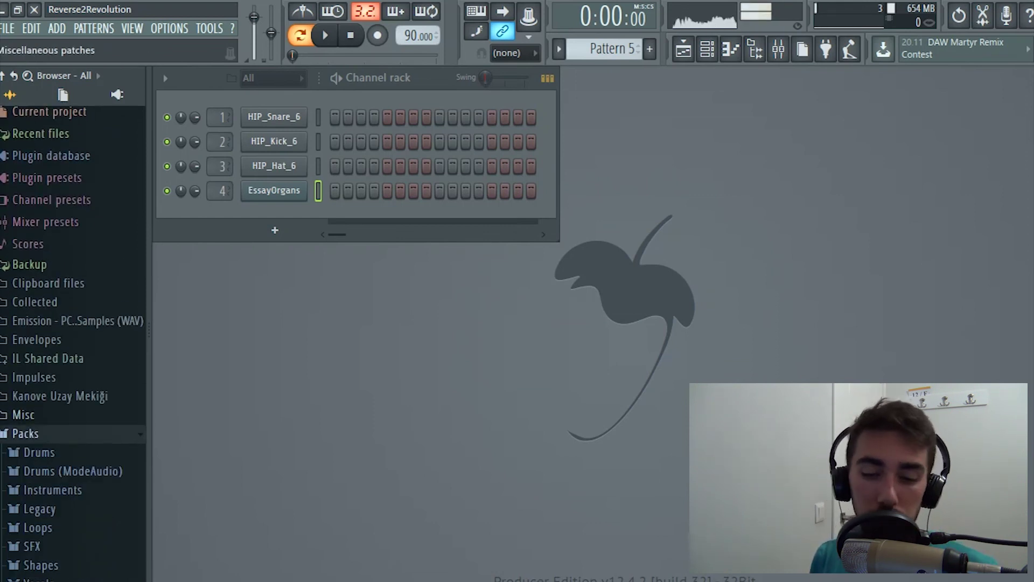
pyautogui.scroll(-4, 79, 485)
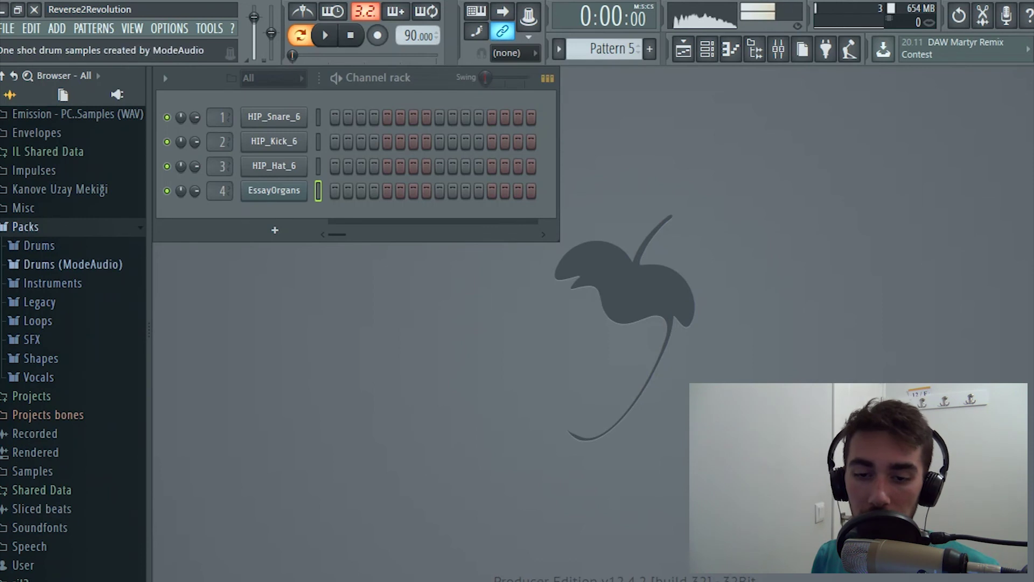
pyautogui.click(39, 302)
pyautogui.click(39, 302)
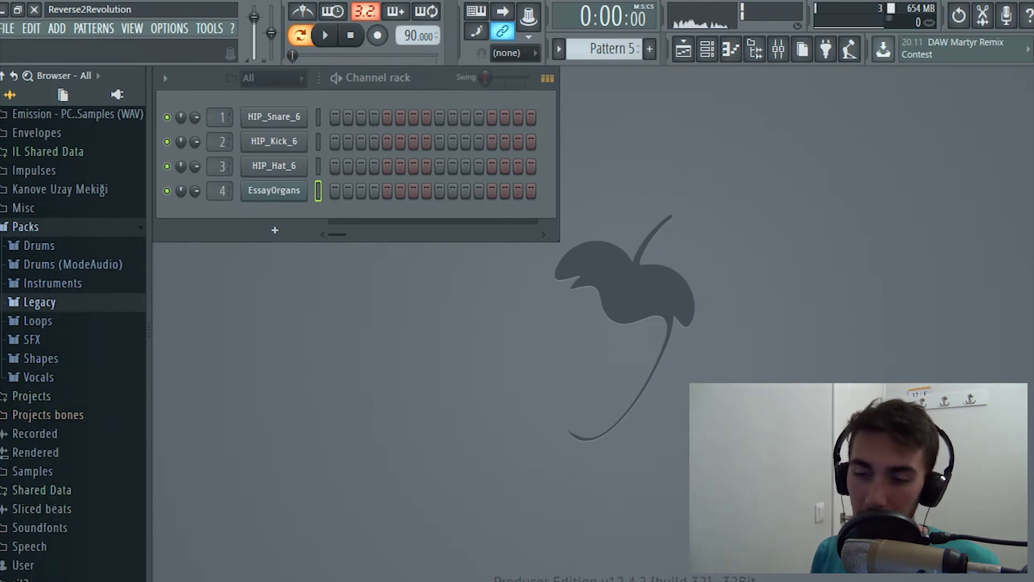
pyautogui.click(39, 227)
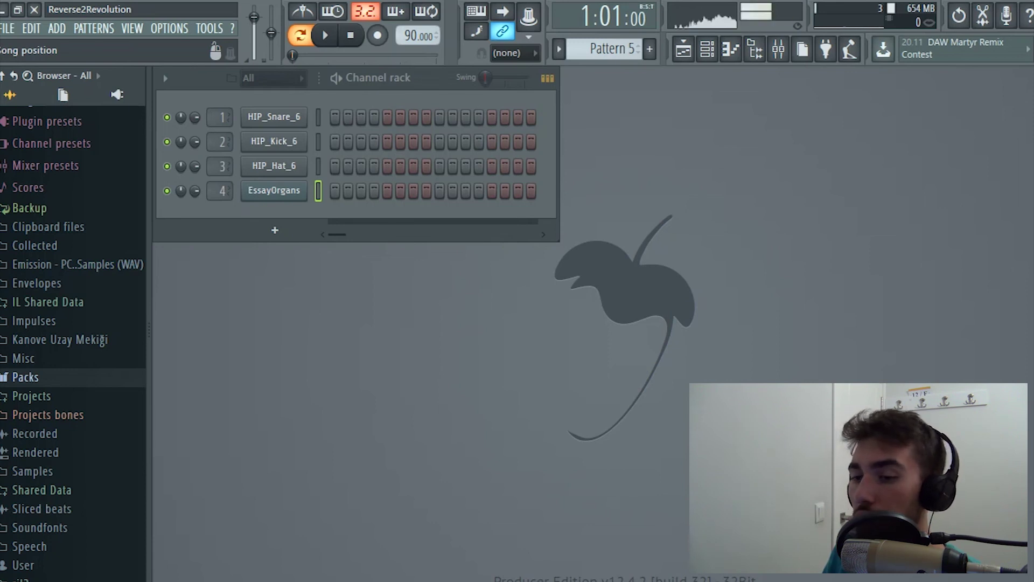
# Open the playlist and move the playback position to different points within bars 1 and 2
pyautogui.click(684, 49)
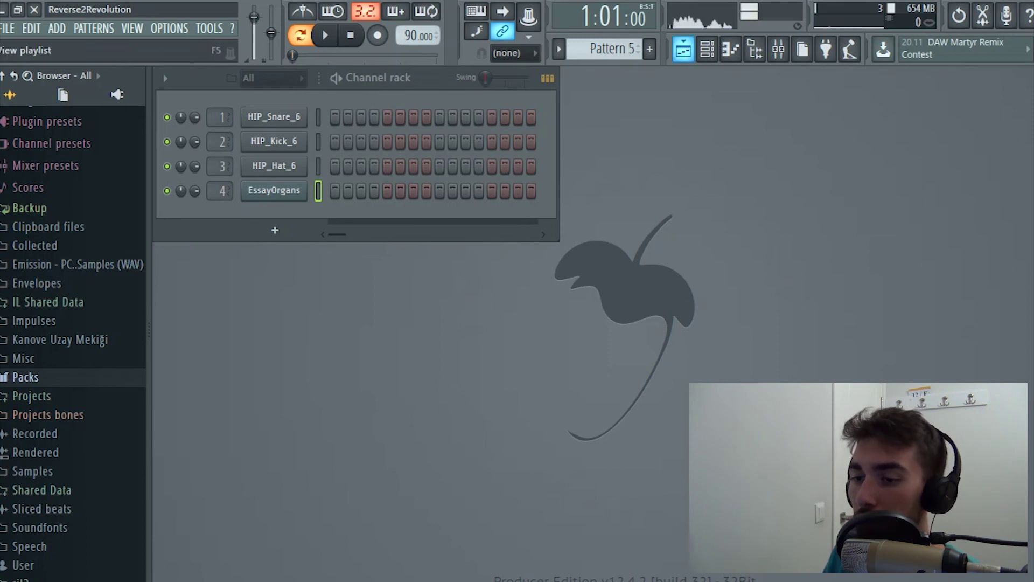
pyautogui.click(296, 110)
pyautogui.click(373, 110)
pyautogui.click(296, 110)
pyautogui.click(398, 110)
# Place a Pattern 5 clip on Track 1 in bar 5, move the playback position within bar 2, delete the clip and close the playlist
pyautogui.click(697, 141)
pyautogui.click(384, 110)
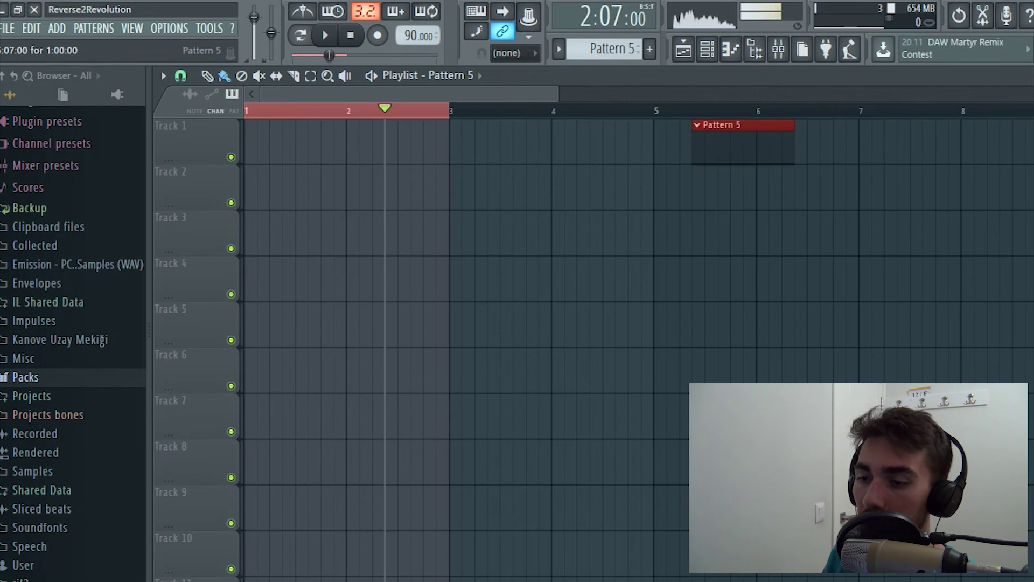
pyautogui.rightClick(720, 142)
pyautogui.press('F5')
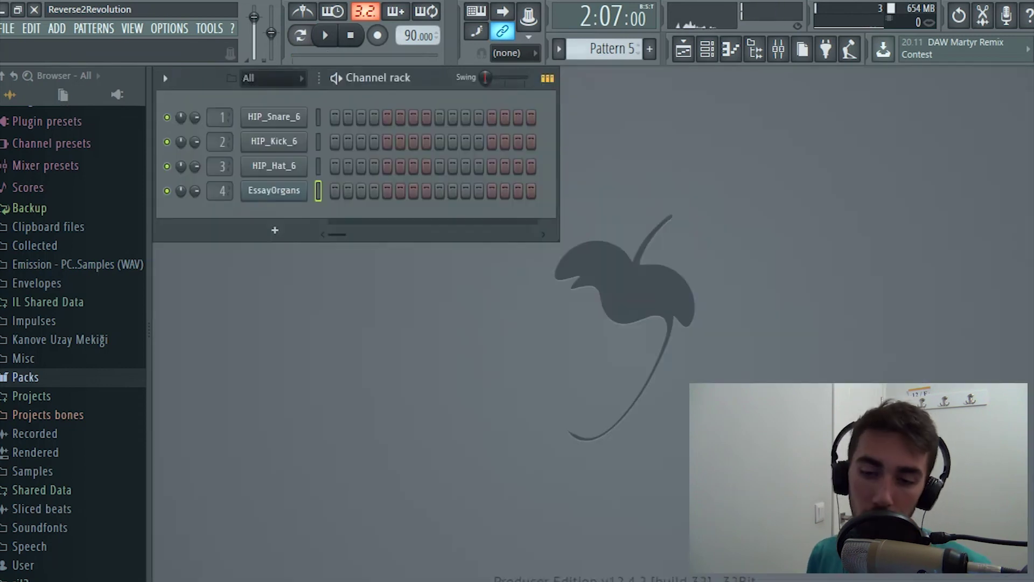
# Switch the time display to minutes and seconds, view the empty playlist briefly and open the project picker
pyautogui.click(608, 18)
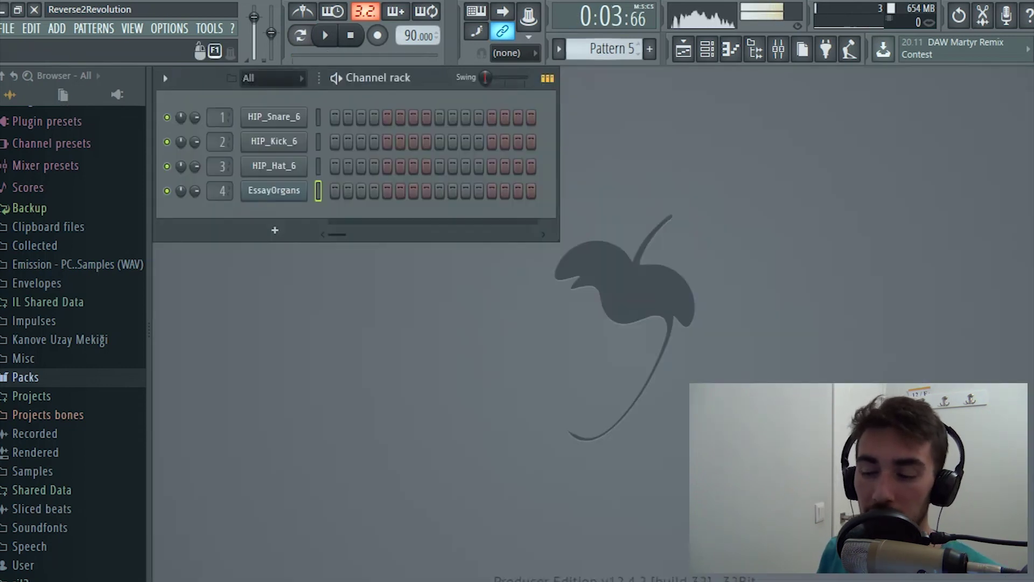
pyautogui.press('F5')
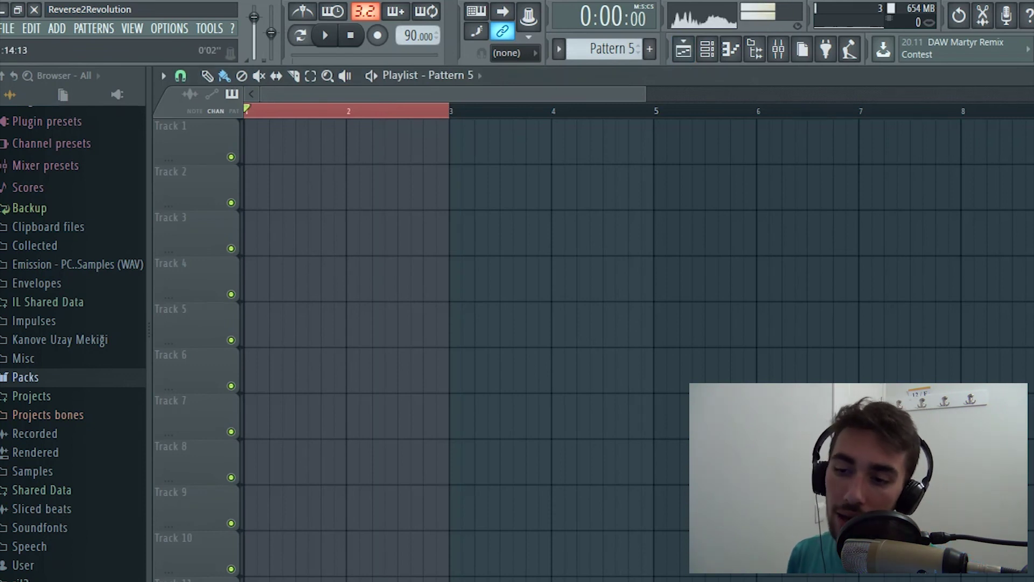
pyautogui.press('F5')
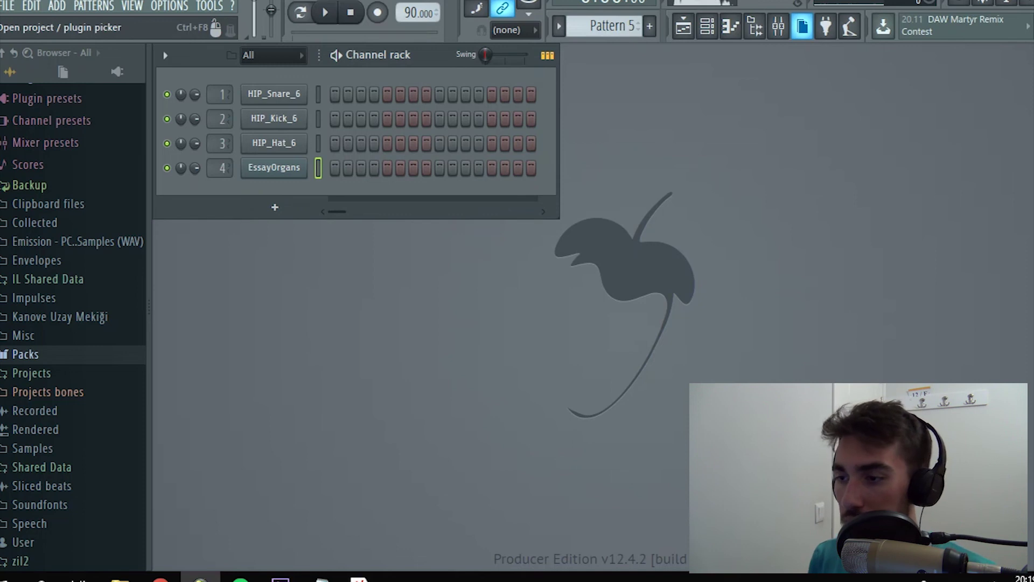
pyautogui.click(802, 27)
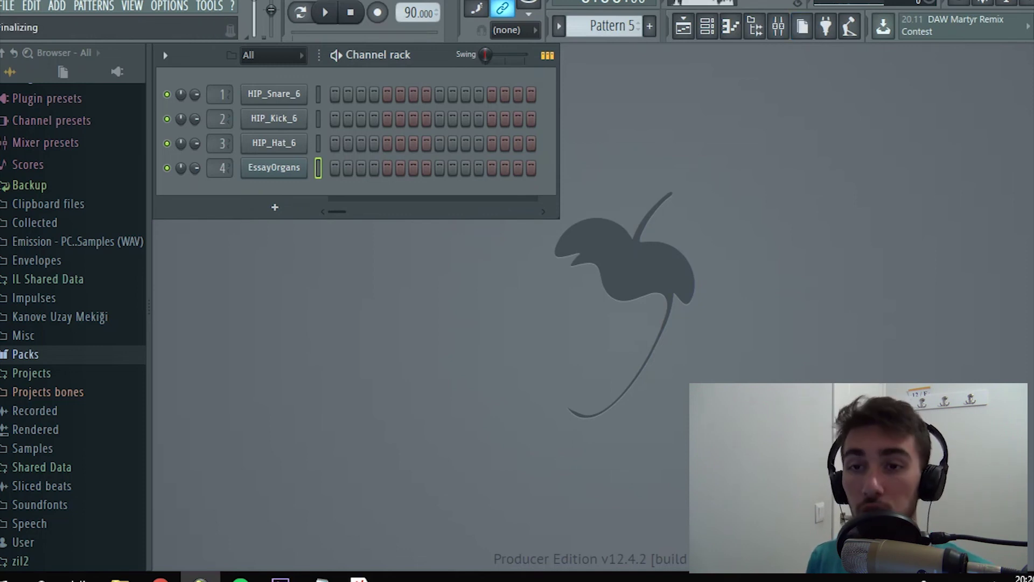